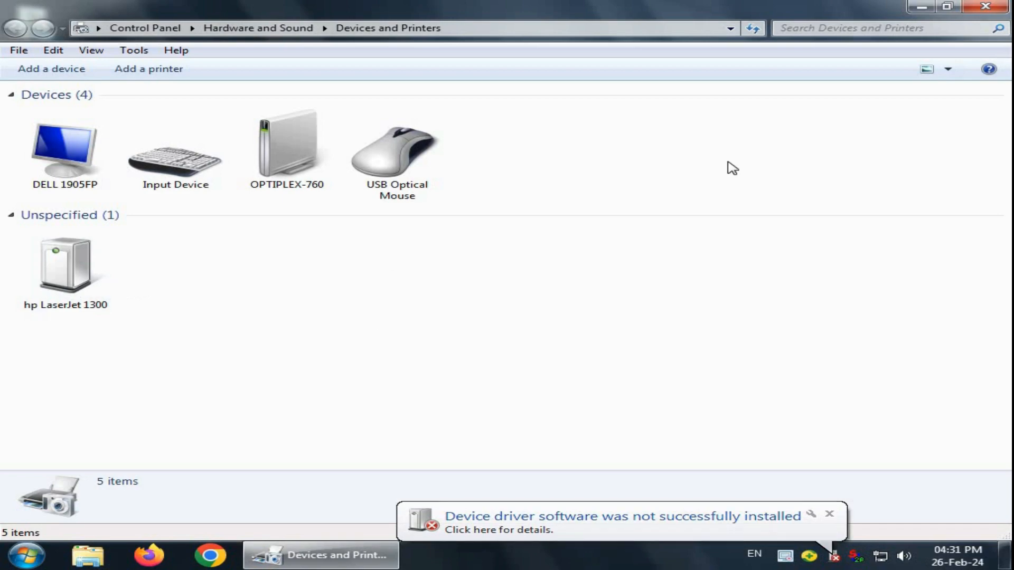
- Minimize the Devices and Printers window and check the computer's Windows edition and system type in its system properties, then close them
click(921, 9)
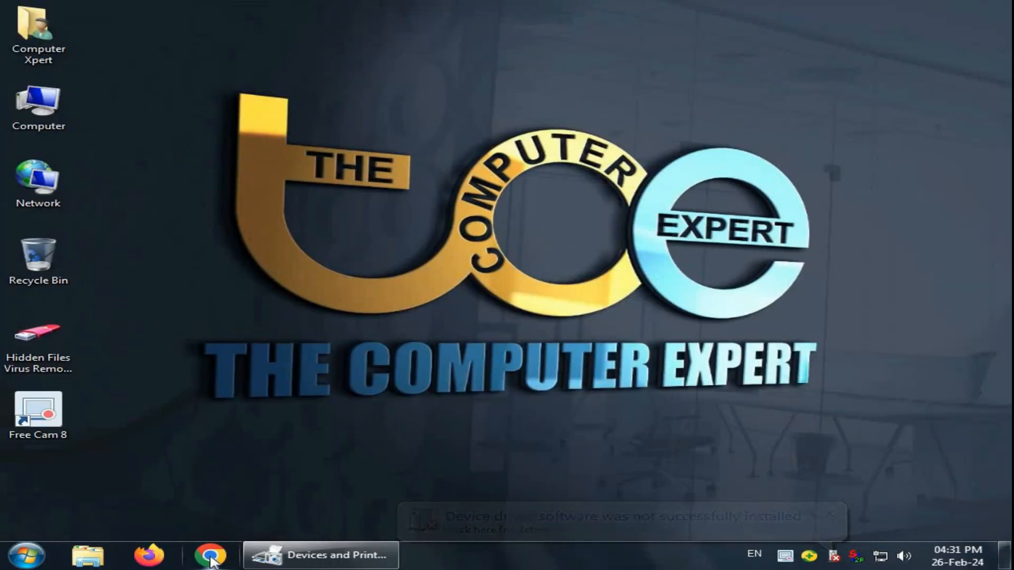
mouse_move(257, 551)
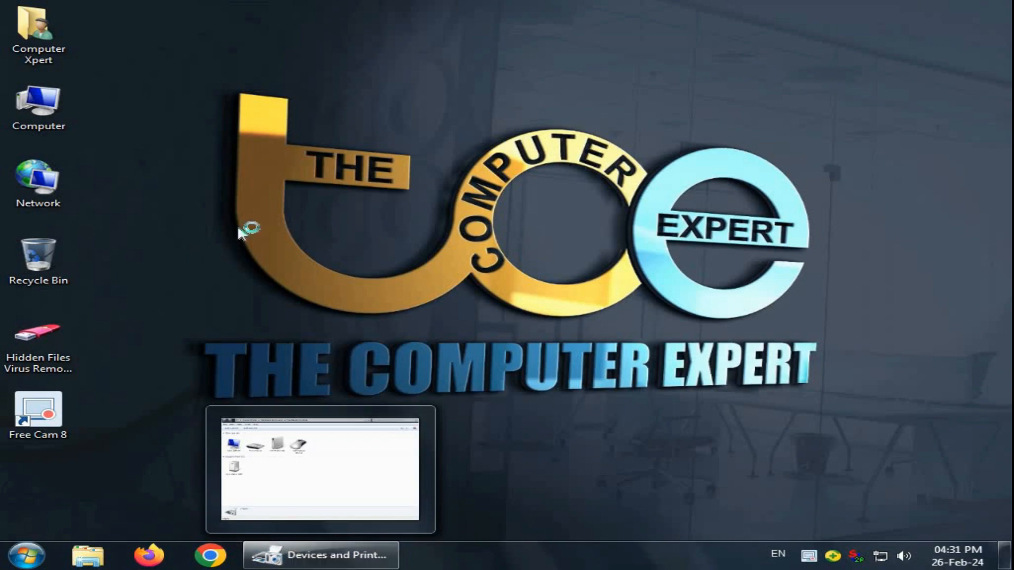
right_click(62, 95)
click(127, 243)
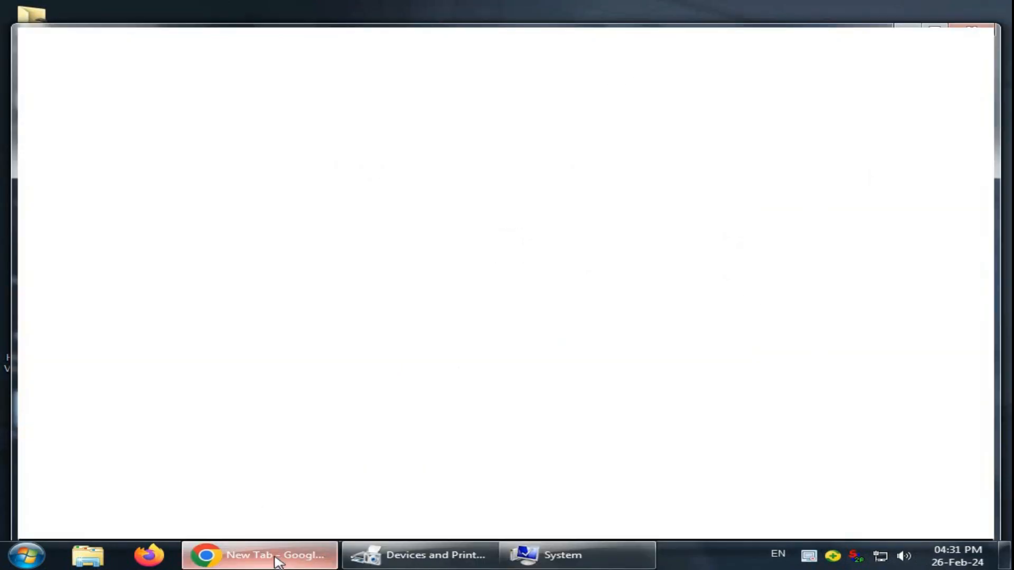
click(276, 558)
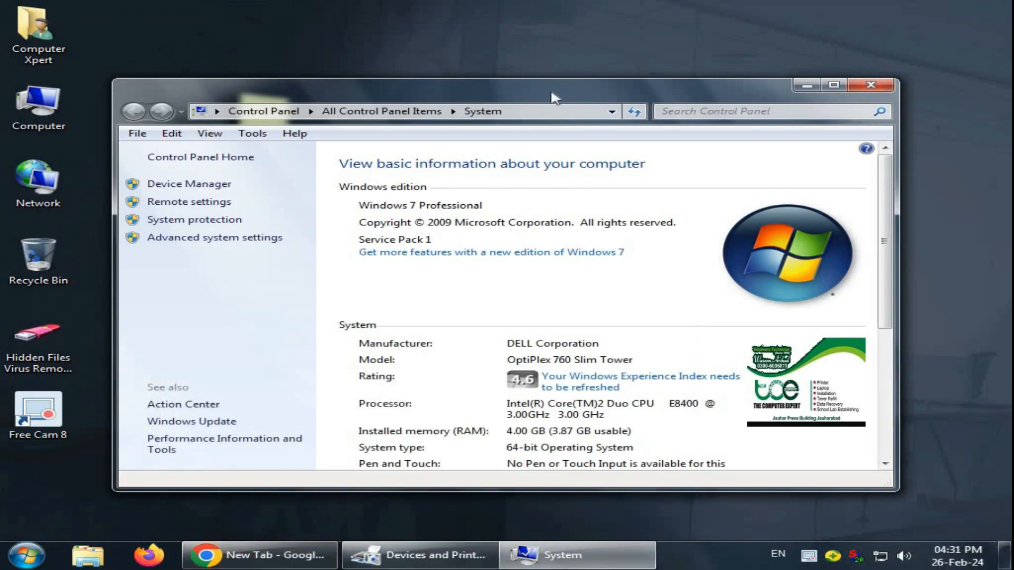
double_click(554, 98)
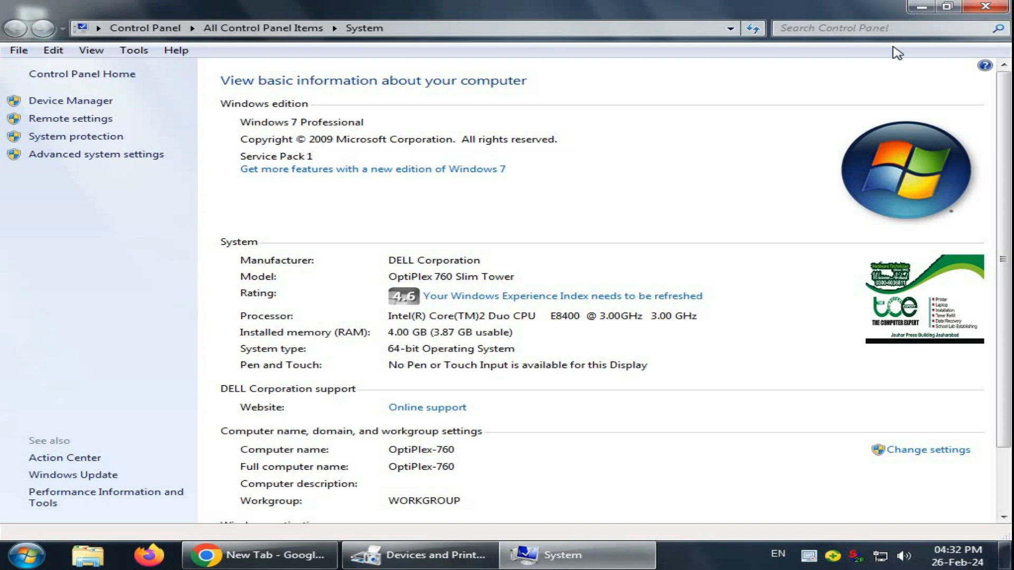
click(977, 9)
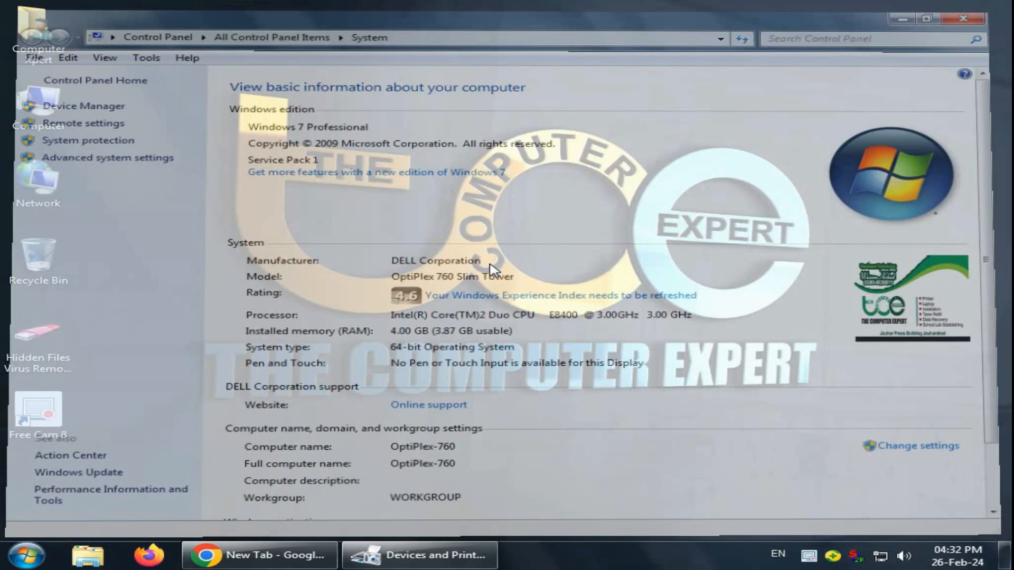
- Switch to the Chrome window, maximize it, and enter "HP Laserjet 1300 driver download" as the Google search query
click(259, 554)
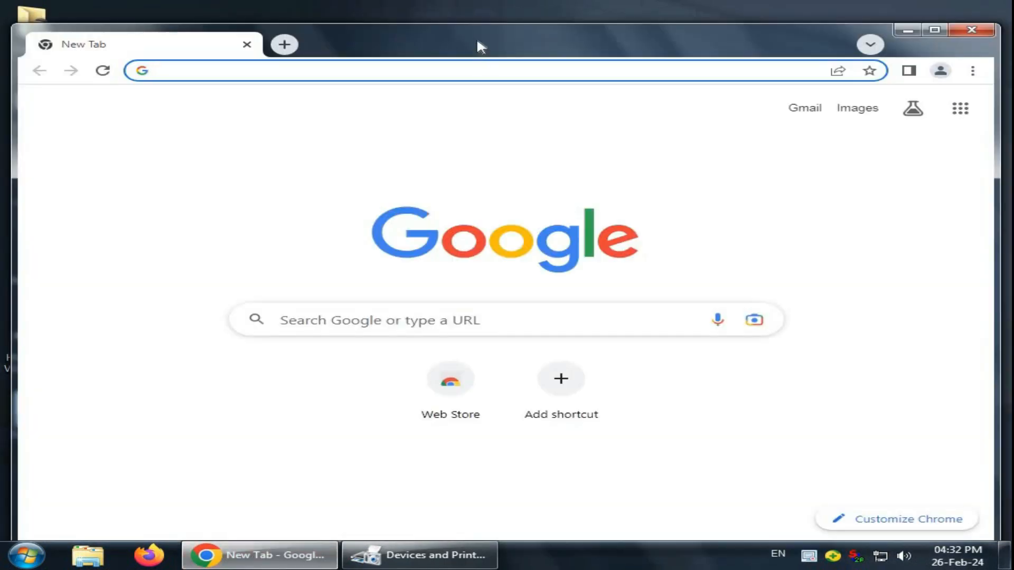
double_click(476, 33)
click(459, 297)
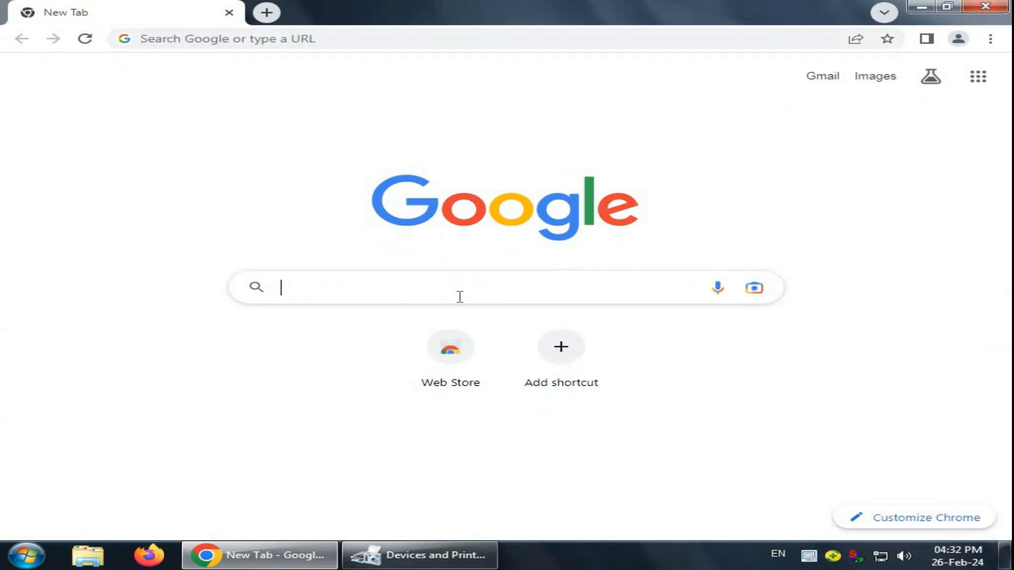
text(HP L)
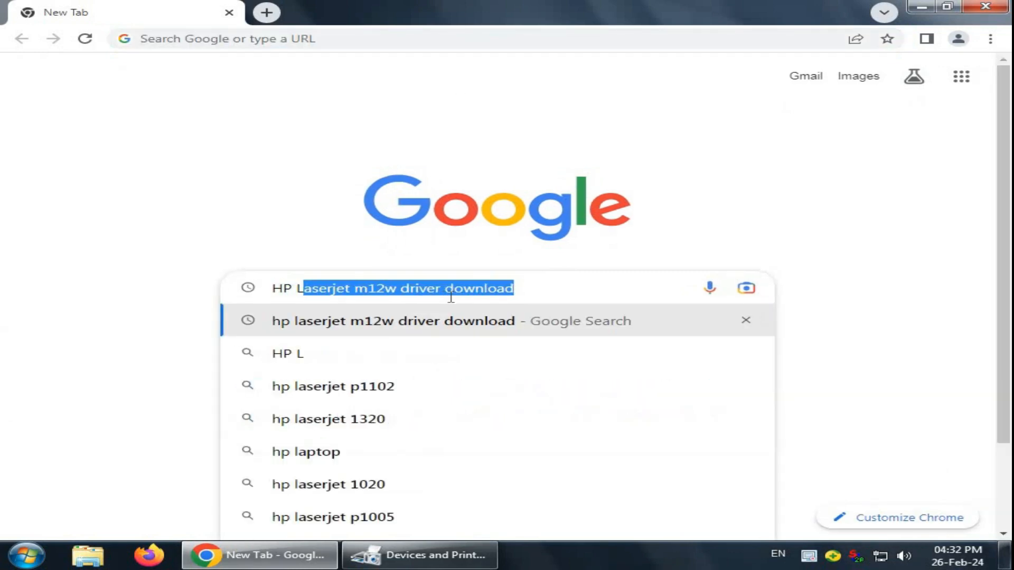
text(aserjet )
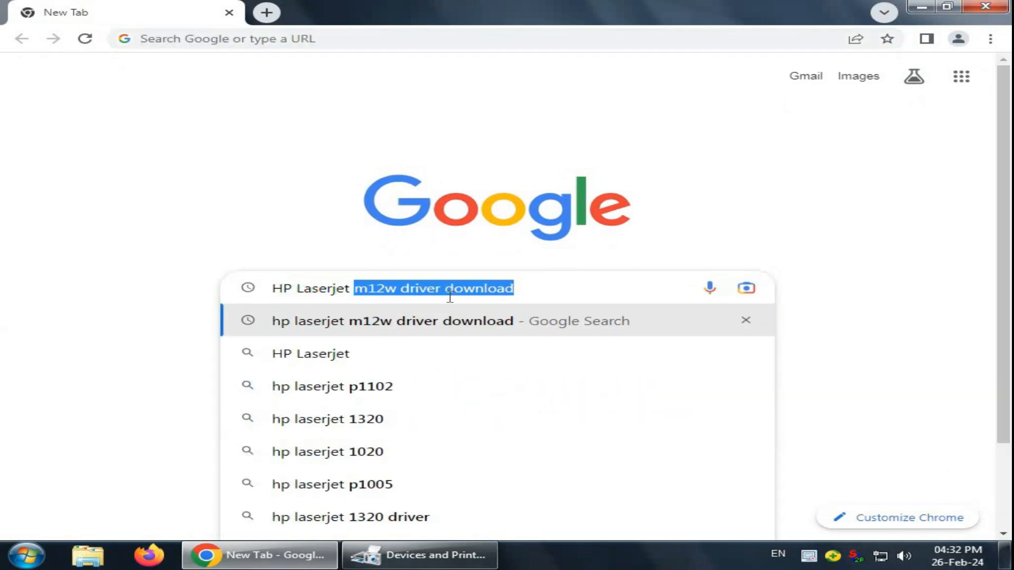
text(300)
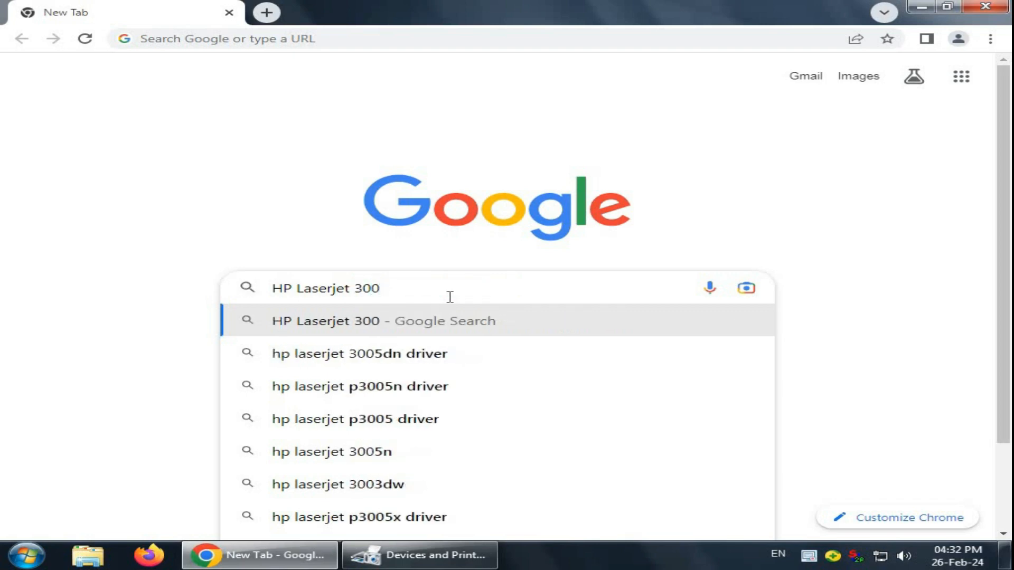
text(1)
key(End)
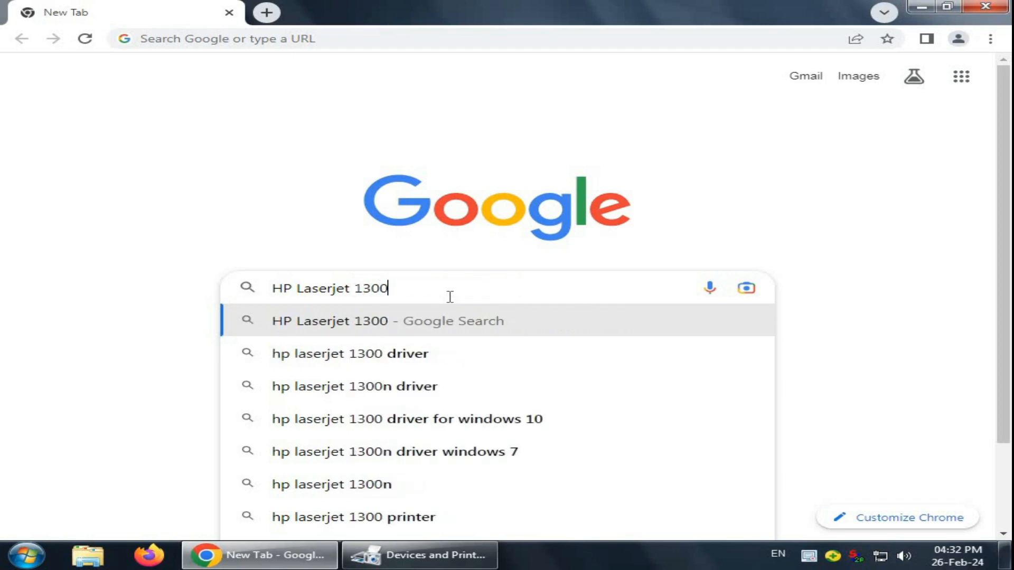
text(driver d)
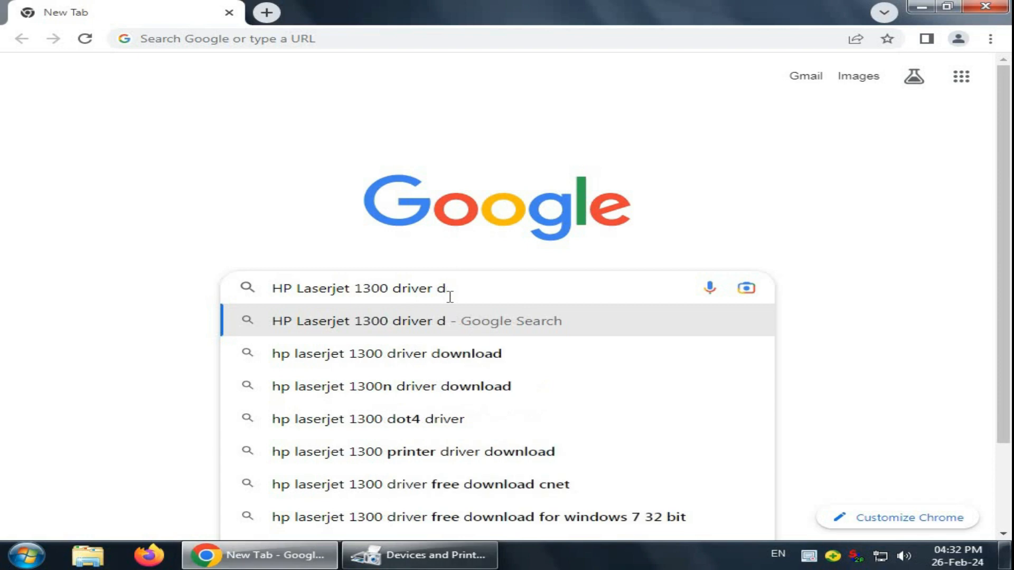
text(ownload)
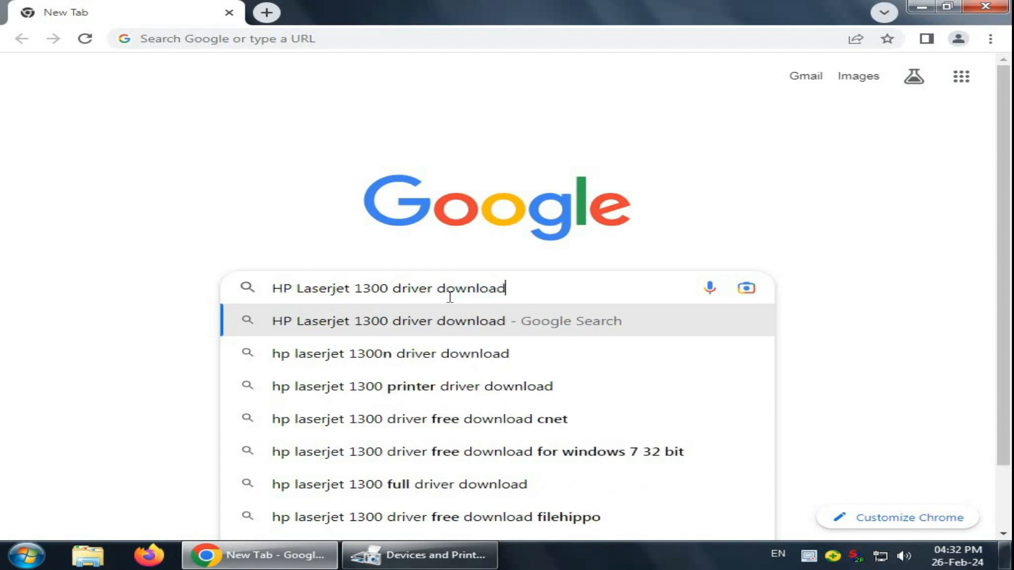
- Revise the search query to read "HP Laserjet 1300 driver win7 64bit download"
key(BackSpace)
key(BackSpace)
key(BackSpace)
key(BackSpace)
key(BackSpace)
key(BackSpace)
key(BackSpace)
key(BackSpace)
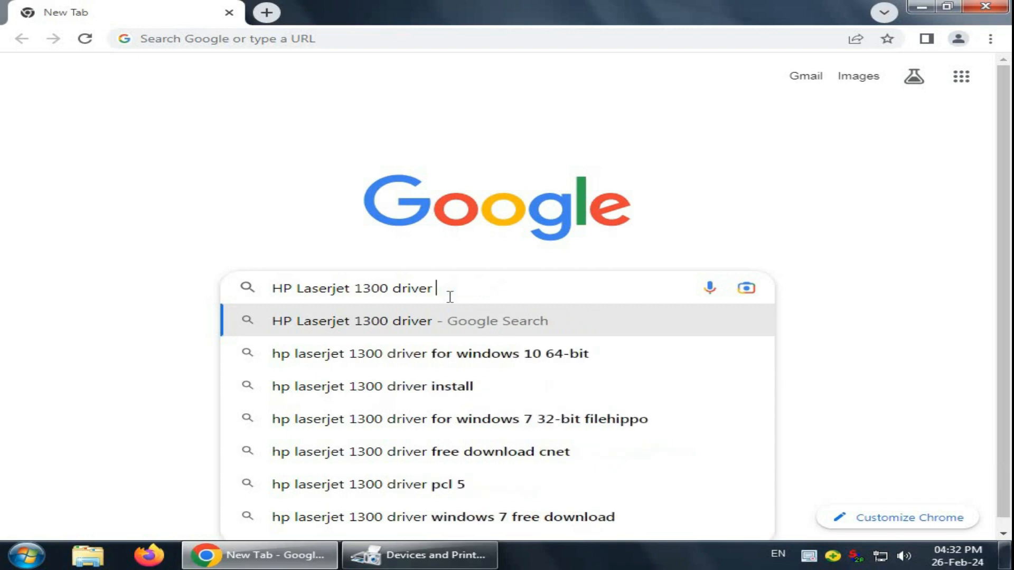
text(win7)
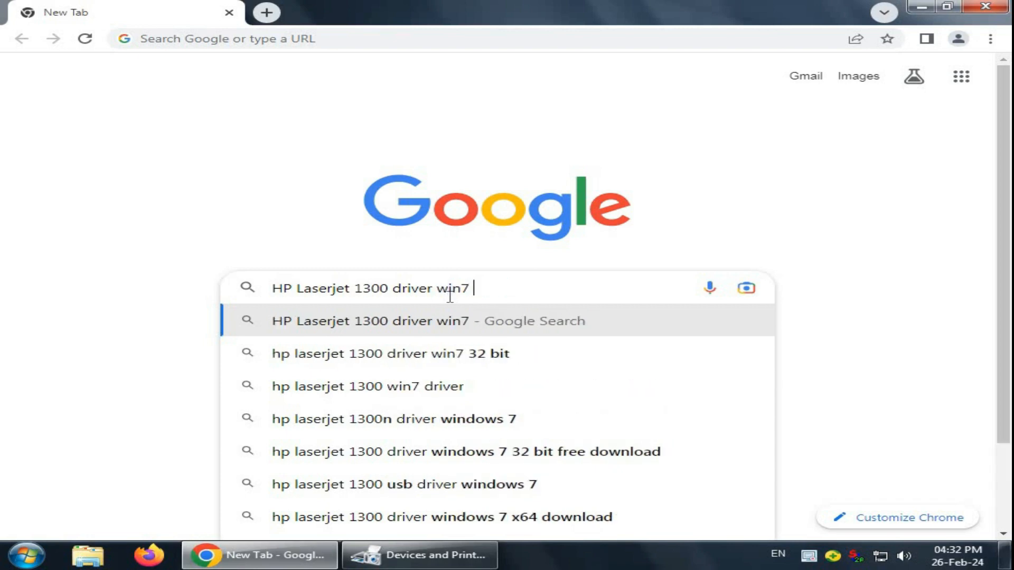
text( 64bit)
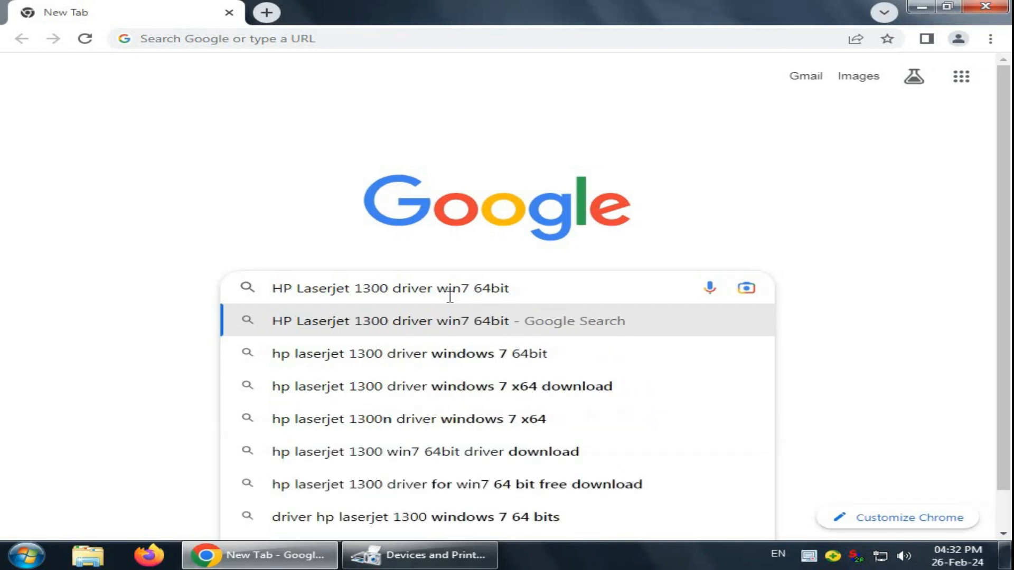
text( download)
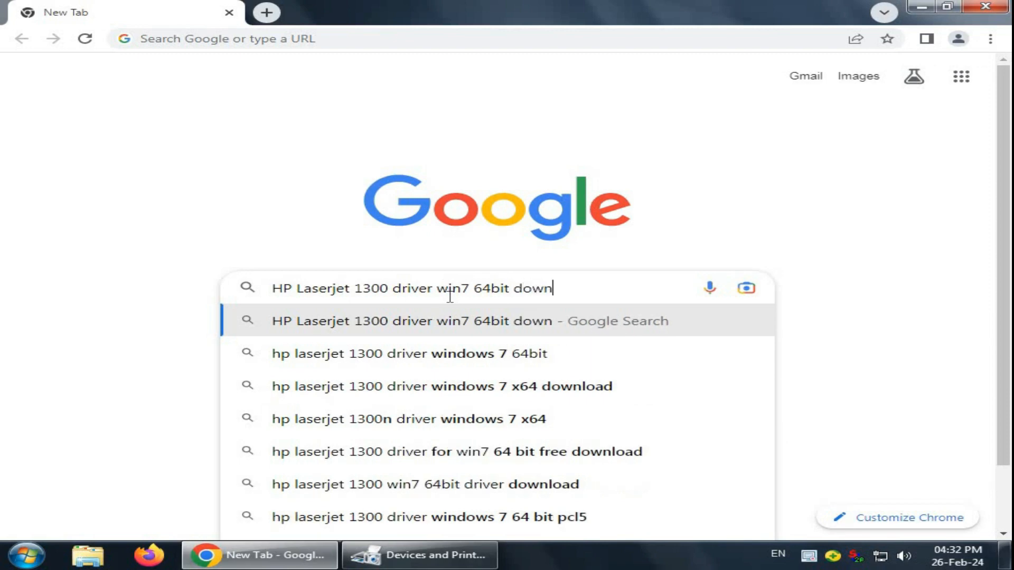
- Run the search, stay signed out of Google, and open Hewlett-Packard's HP LaserJet 1300 Printer series software and driver result
key(Return)
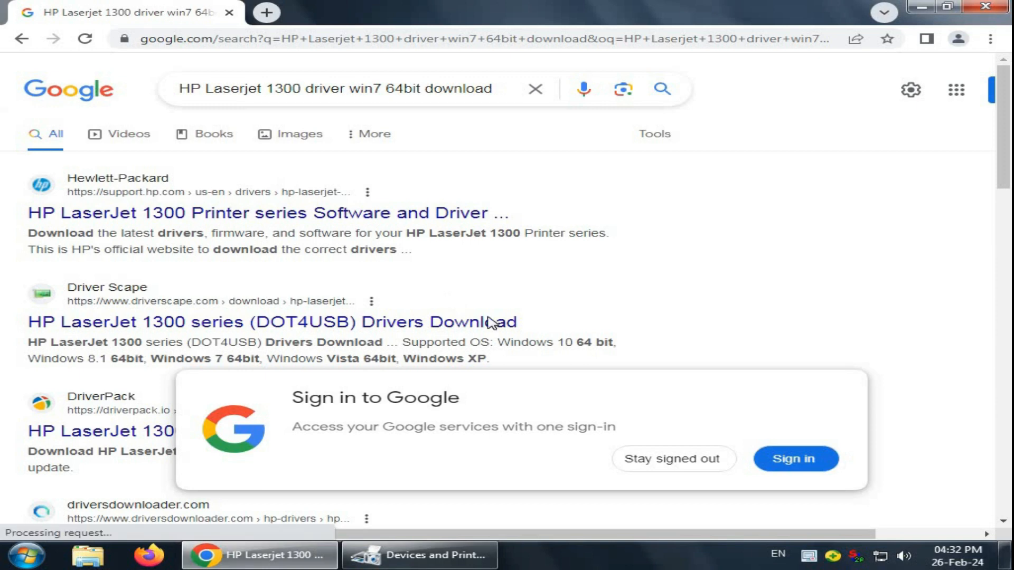
click(692, 465)
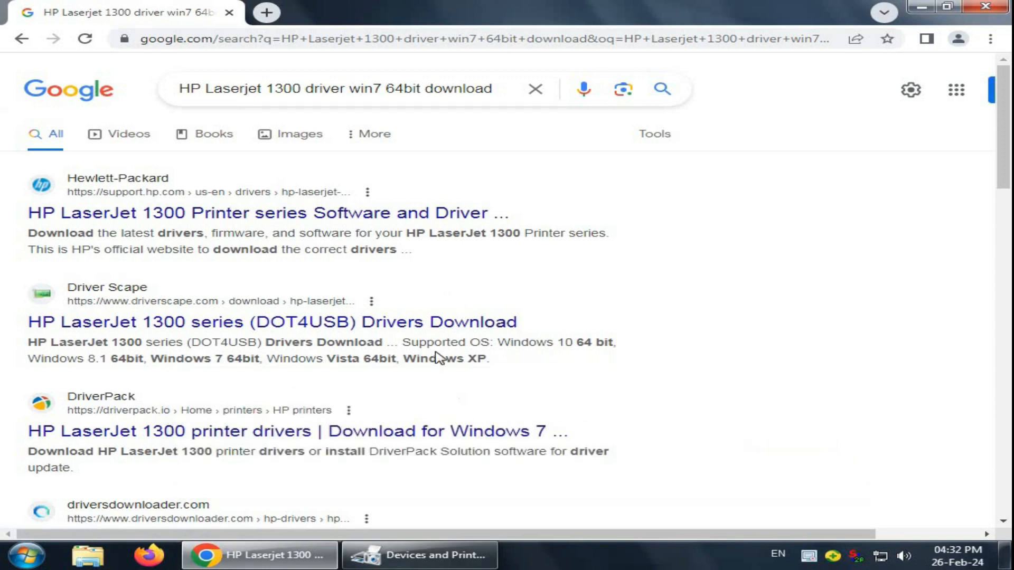
click(219, 219)
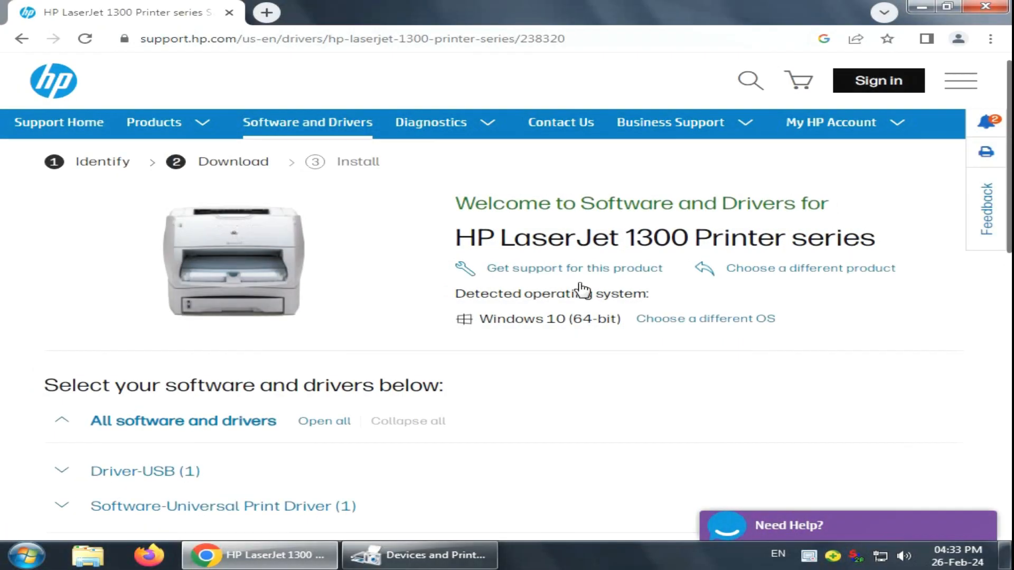
- Change the preferred operating system version on the driver page to Windows 7 (64-bit) and update the page
click(707, 319)
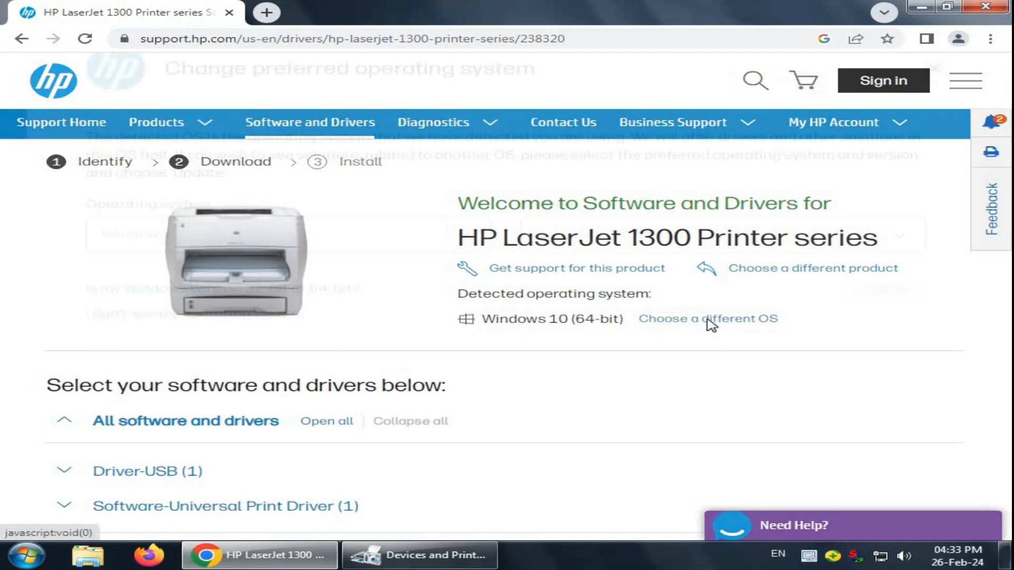
click(735, 311)
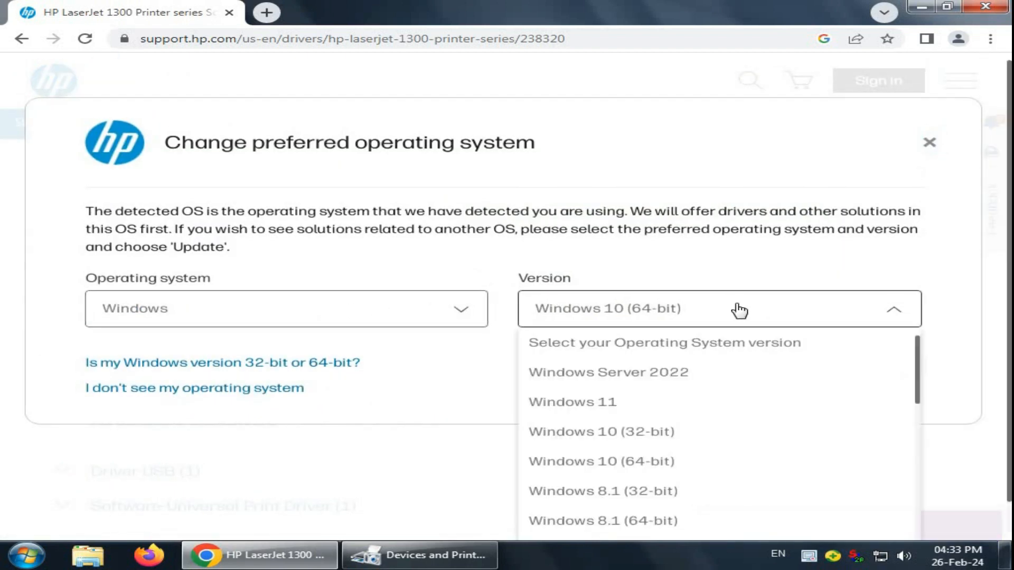
scroll(710, 344, down, 3)
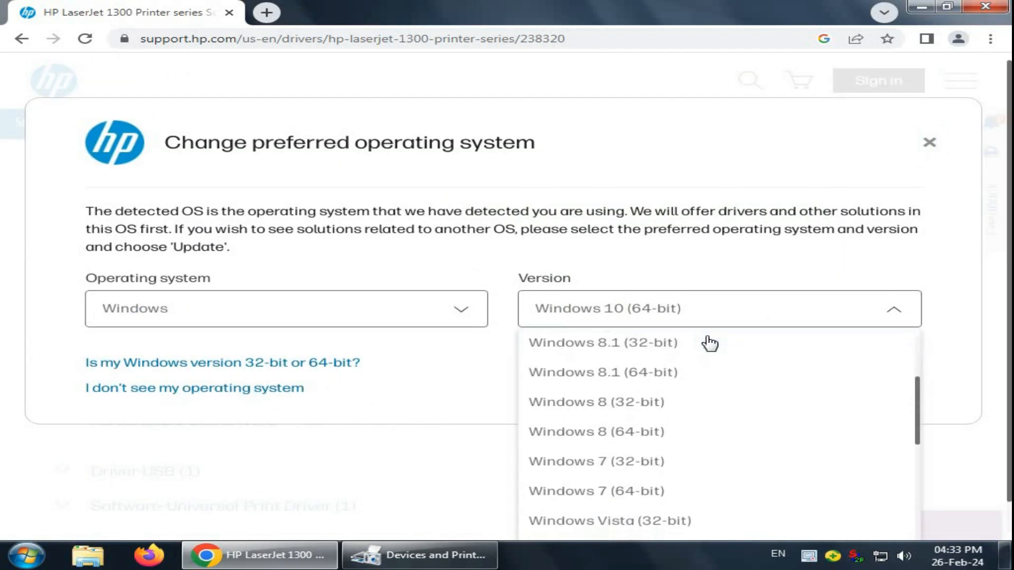
click(634, 492)
click(884, 374)
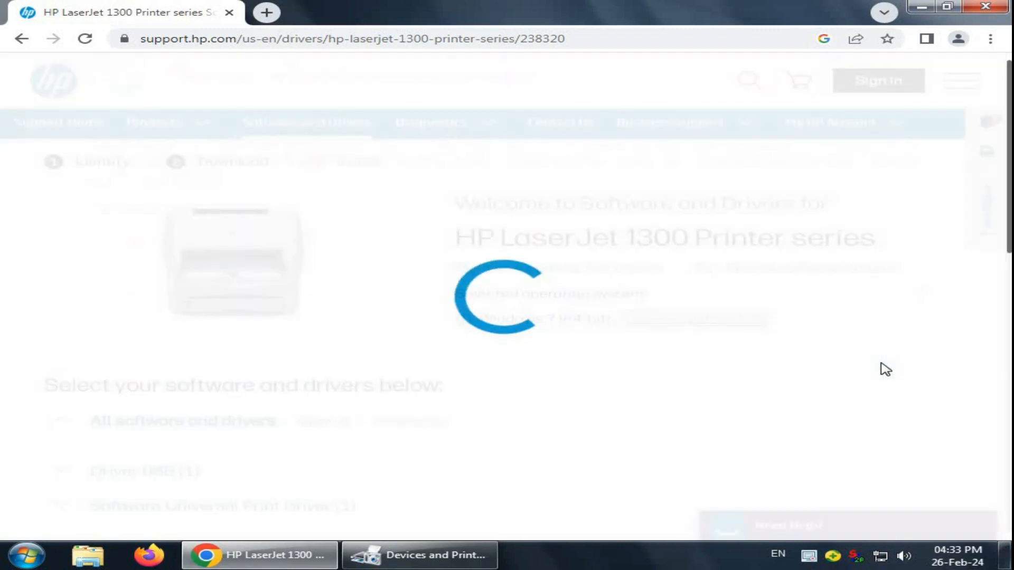
- Expand the Software-Universal Print Driver category and review the downloads offered for the selected operating system
scroll(576, 397, down, 3)
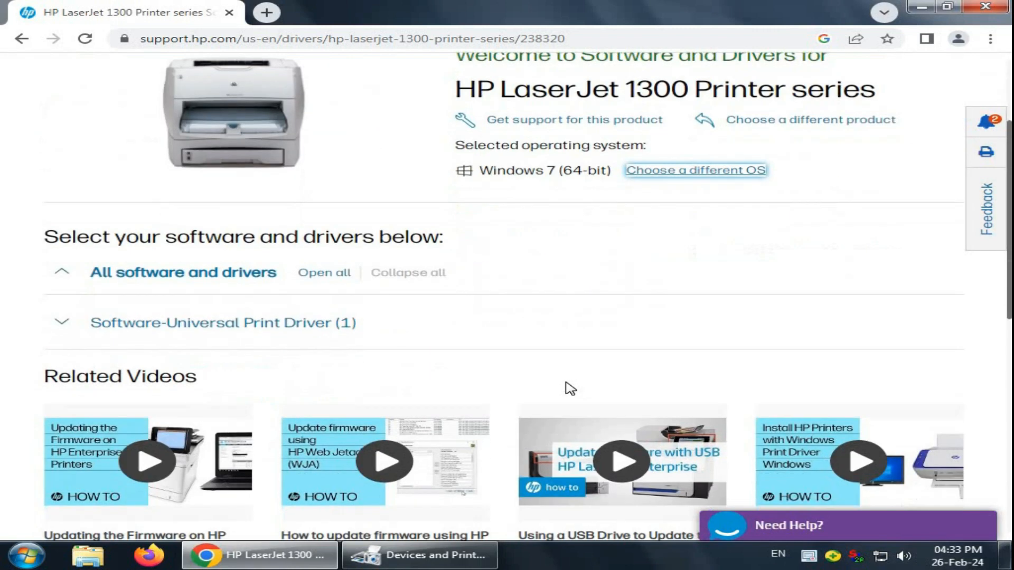
click(57, 327)
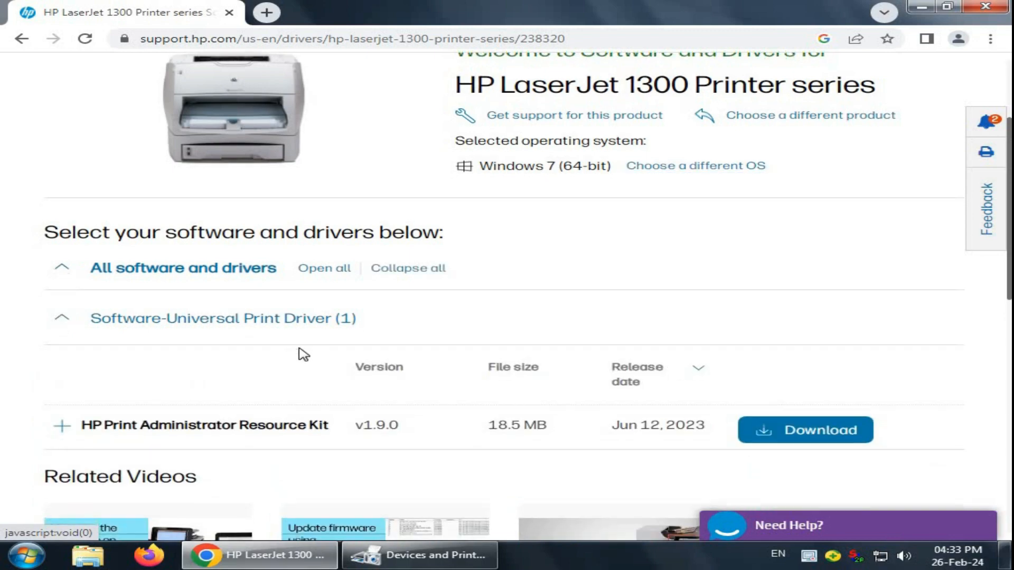
scroll(305, 355, down, 3)
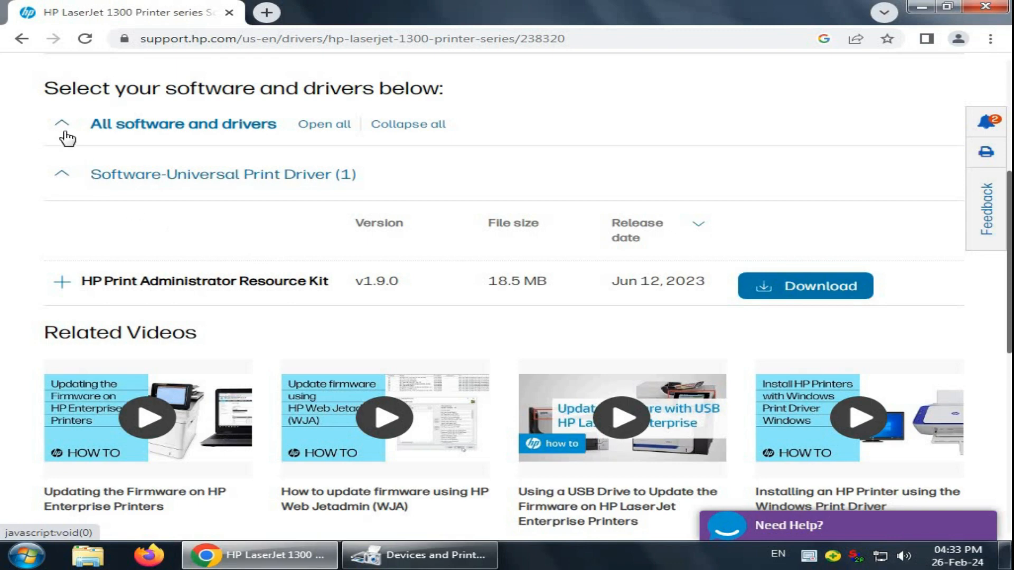
scroll(739, 165, up, 4)
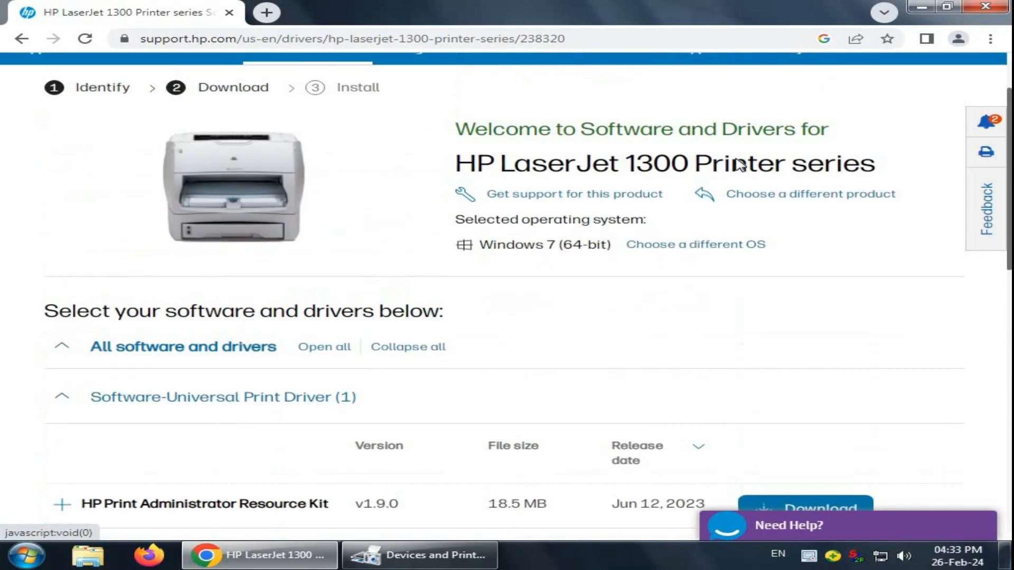
- Change the preferred operating system version to Windows XP (64-bit) and update the driver list
click(686, 248)
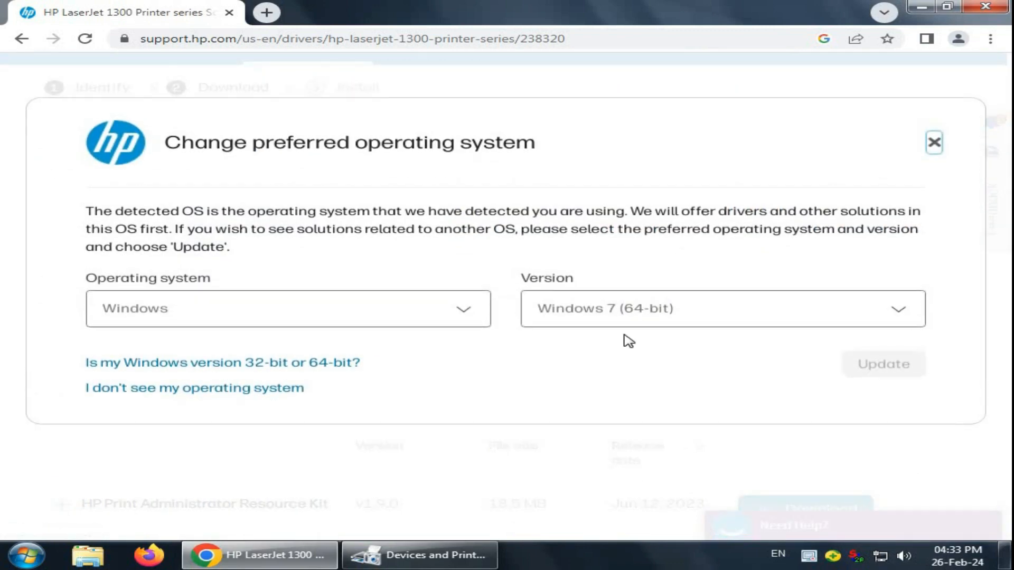
click(708, 312)
scroll(729, 429, down, 3)
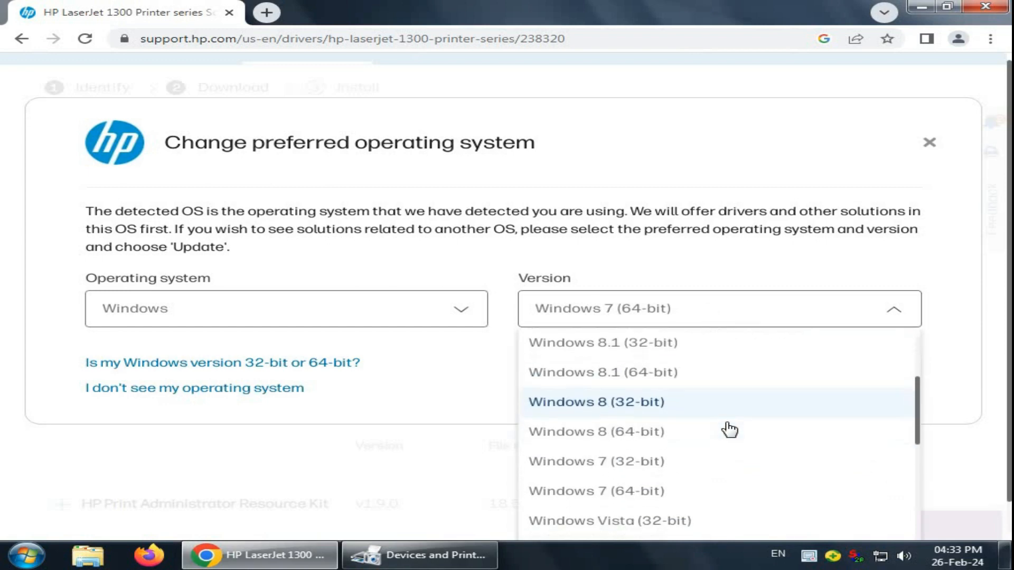
scroll(737, 440, down, 1)
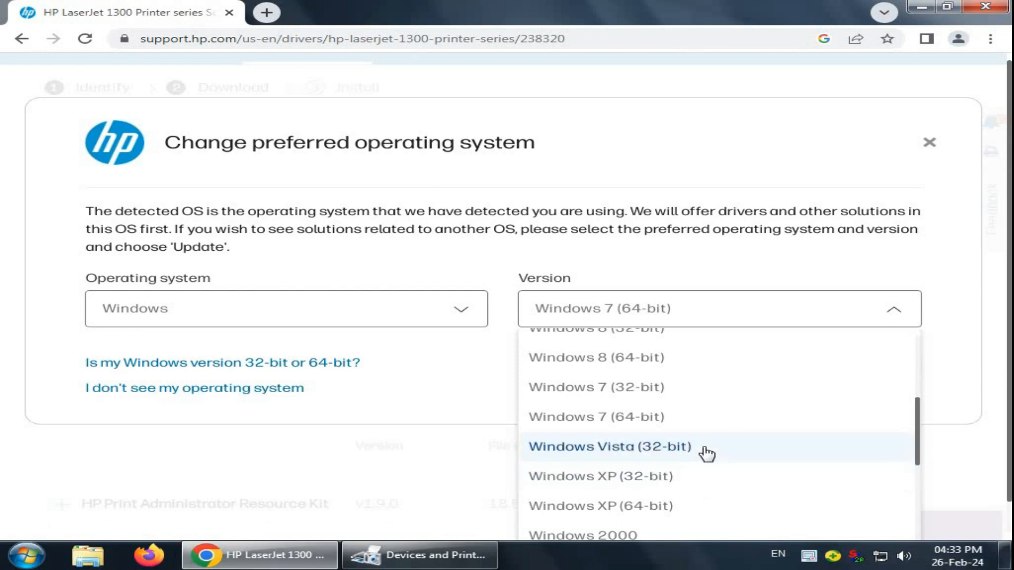
click(692, 508)
click(887, 375)
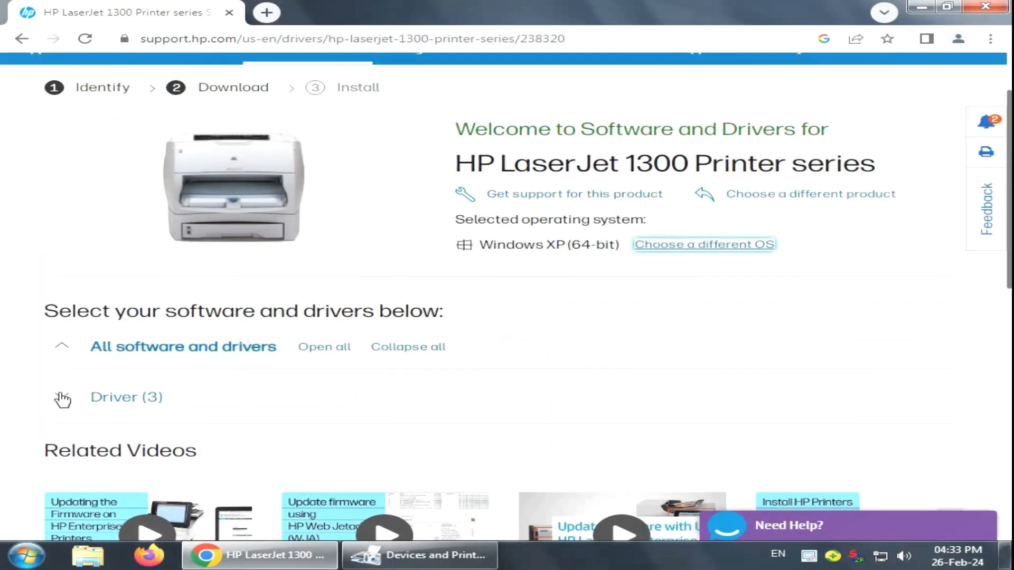
- Expand the Driver category and download the HP LaserJet 1300-1150 PCL5e 64-bit Unidriver
click(69, 397)
scroll(202, 388, down, 1)
scroll(202, 388, down, 3)
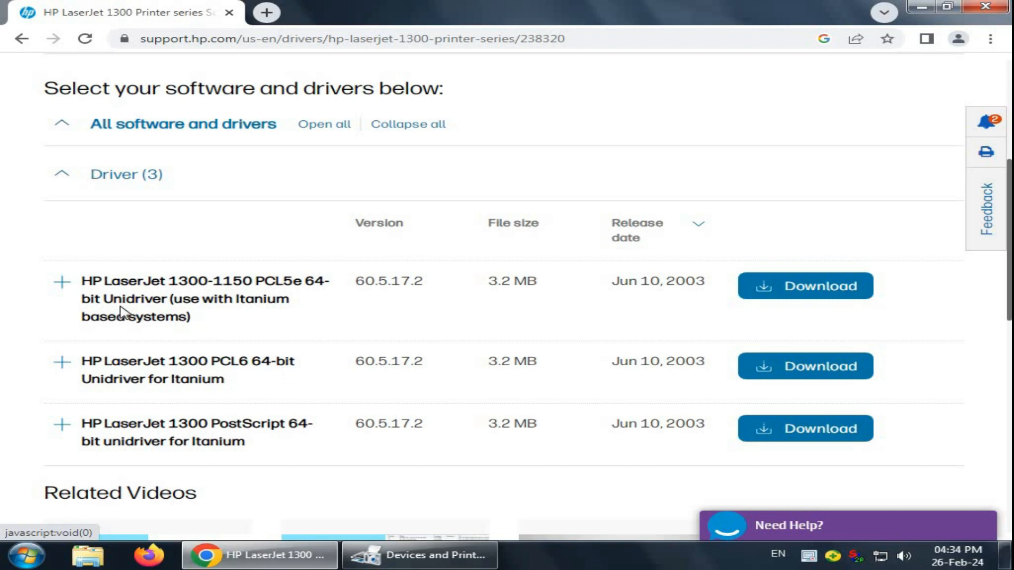
click(818, 288)
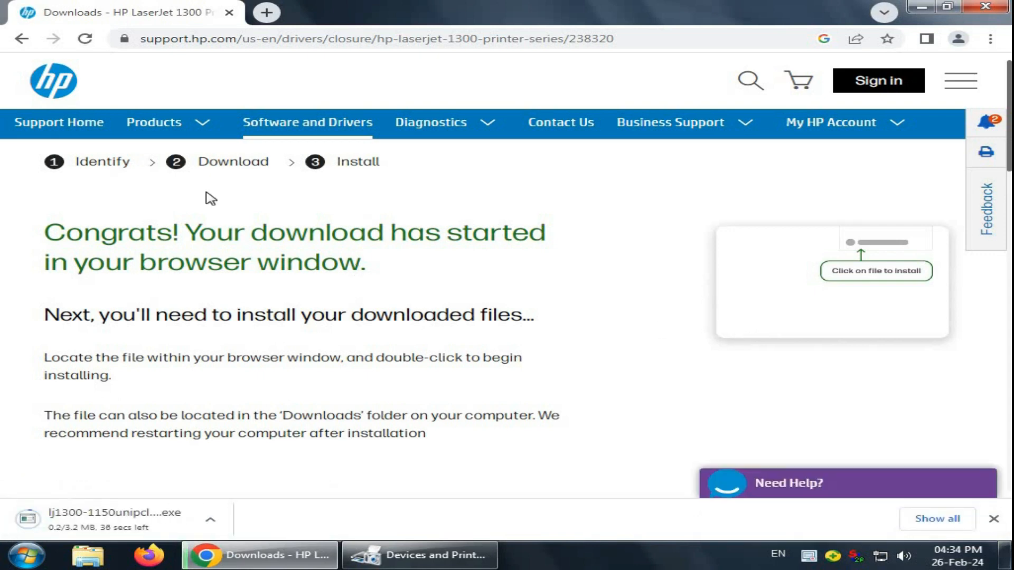
- Return to the HP LaserJet 1300 driver page and review the Windows XP (64-bit) downloads in the Driver category
click(20, 43)
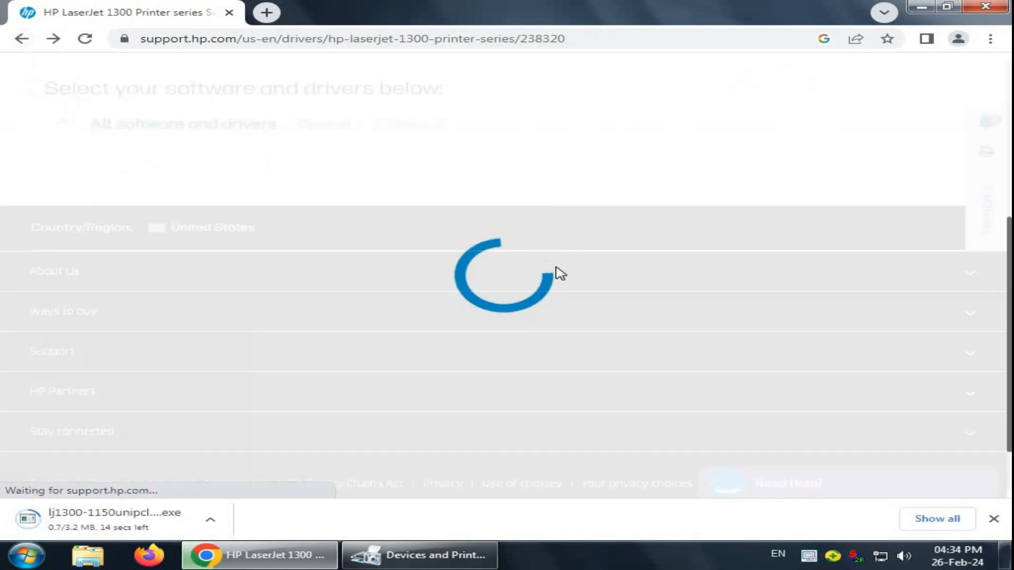
scroll(378, 169, up, 4)
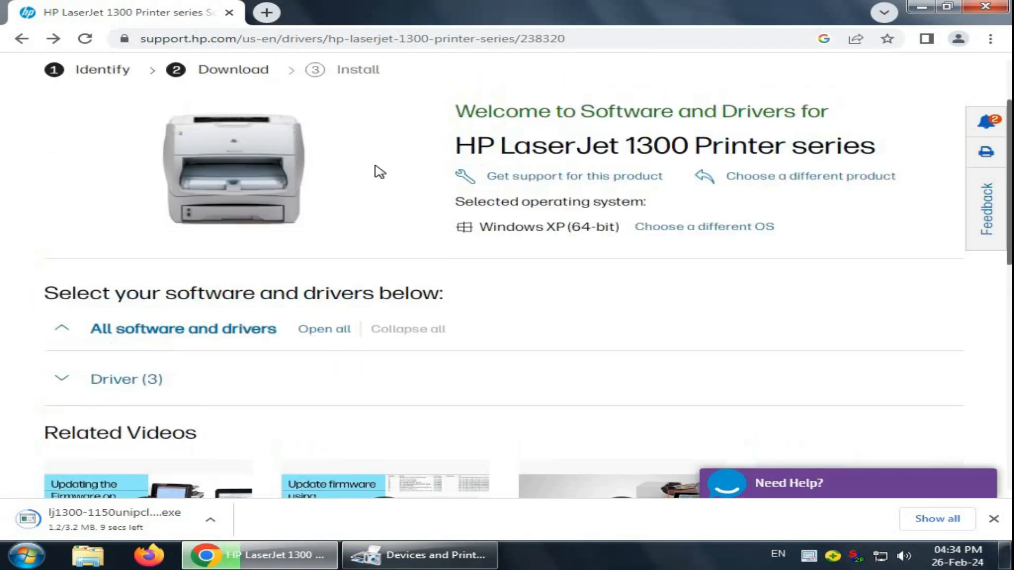
click(68, 400)
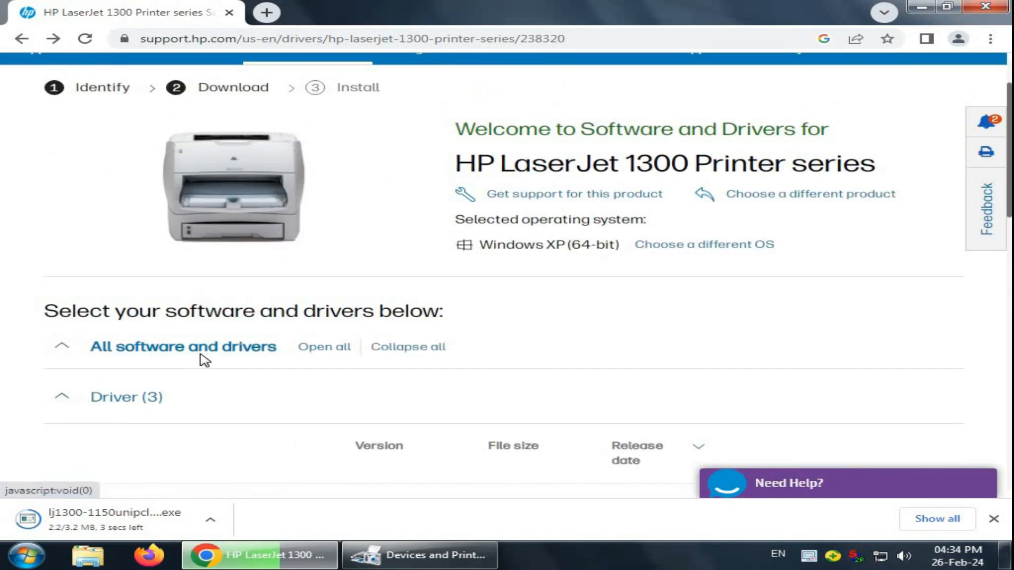
scroll(210, 358, down, 4)
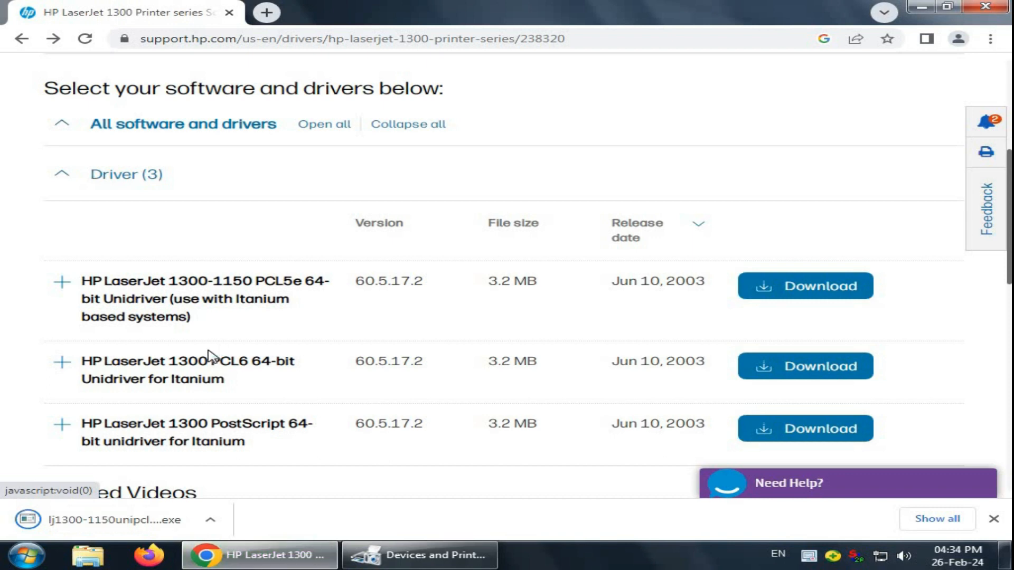
- Show the downloaded lj1300-1150unipcl5exp64-en.exe file in its folder from the full download list
click(932, 520)
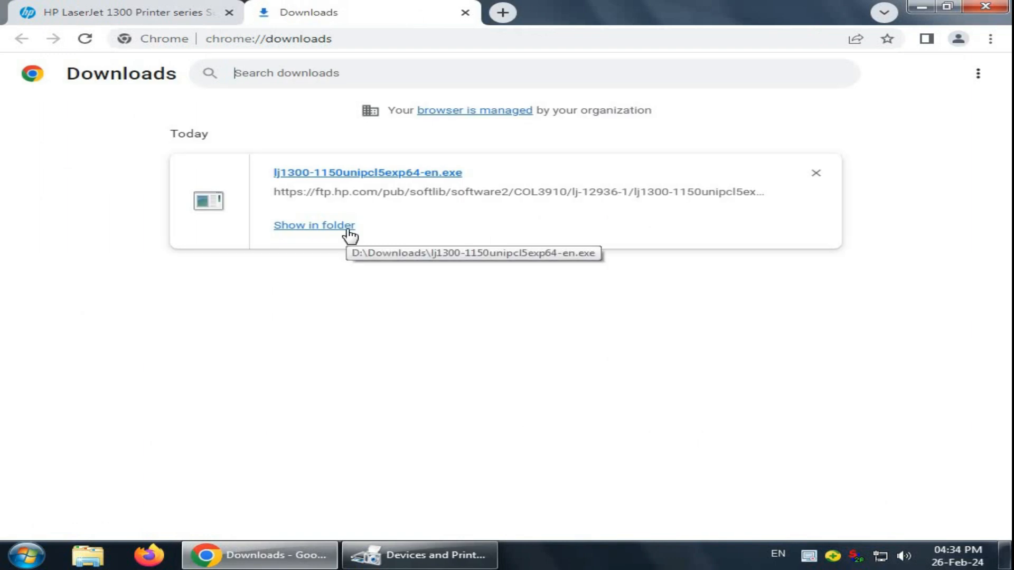
click(348, 230)
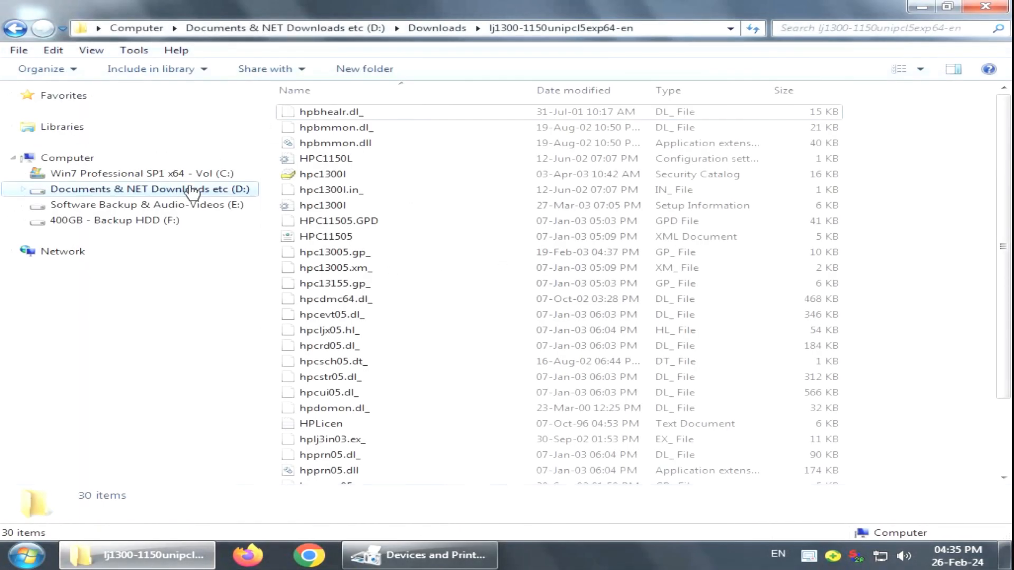
- Open the HP LaserJet Universal PCL5 - PCL6 & PS folder in 00 - Universal Drivers of the printer driver collection on drive E
click(116, 207)
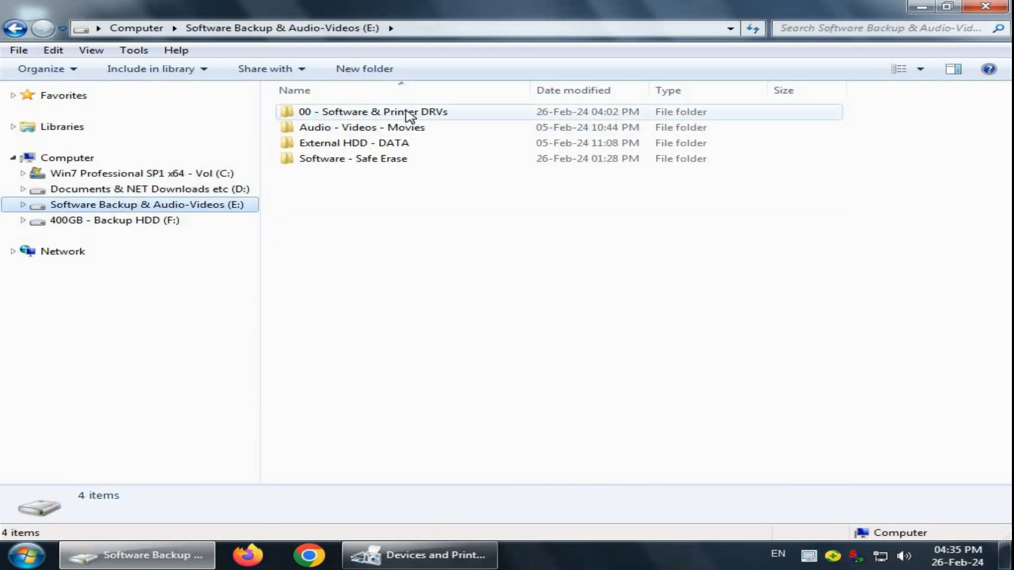
double_click(412, 112)
double_click(402, 129)
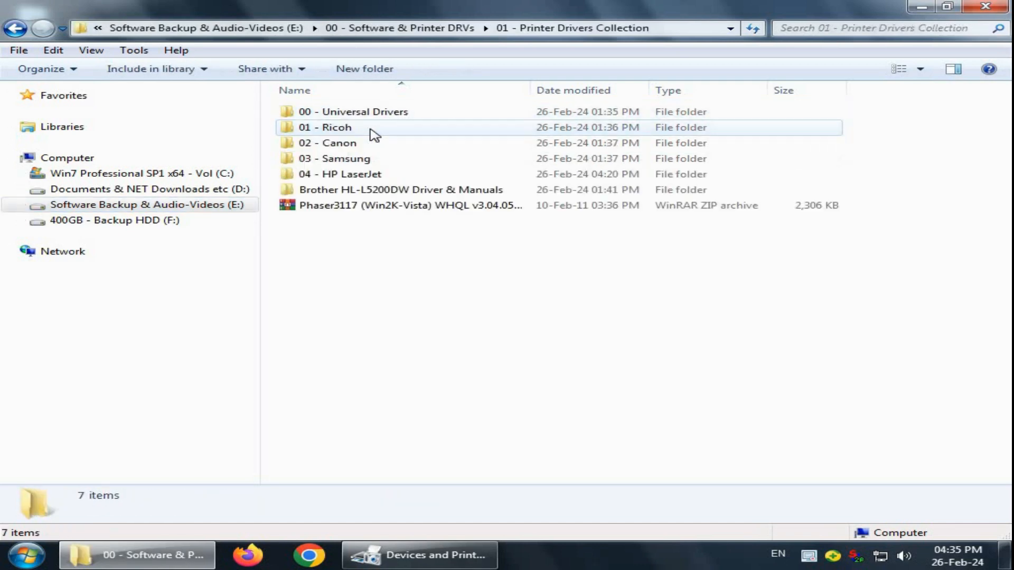
double_click(397, 112)
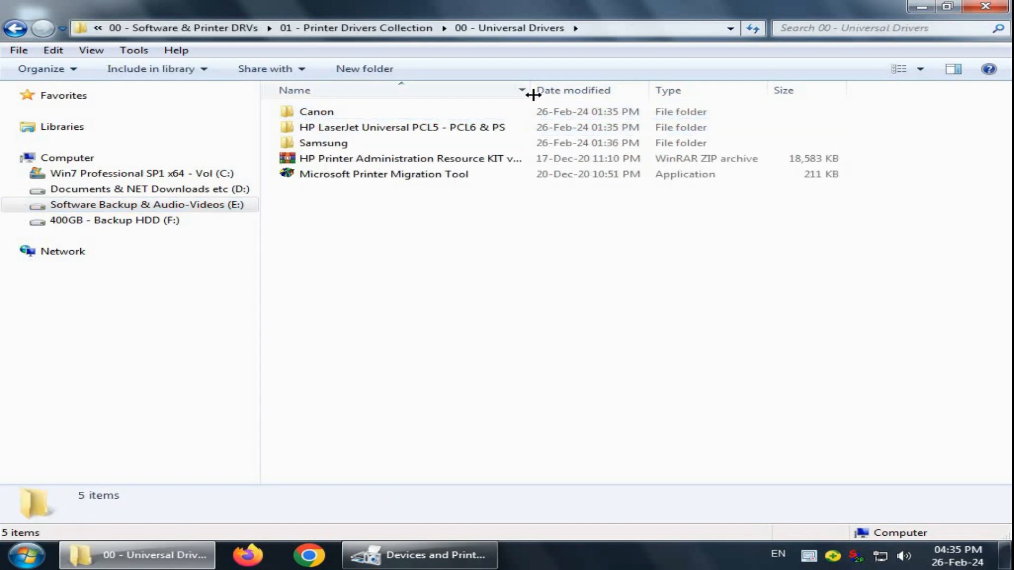
drag(530, 92, 646, 92)
double_click(421, 128)
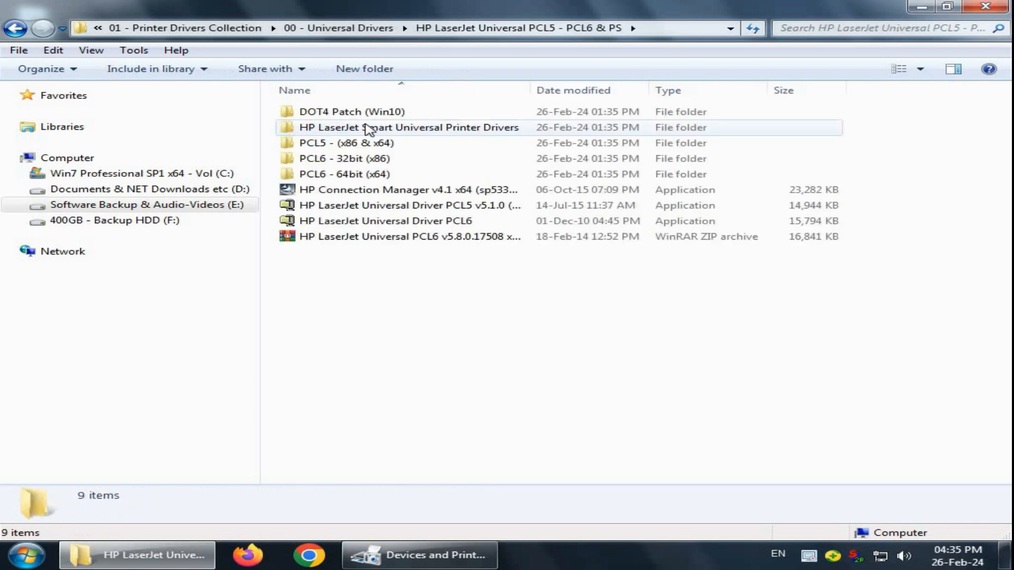
- Open the HP LaserJet Universal PCL5 v6.1.0.20062 x64 folder inside PCL5 - (x86 & x64) and copy its path
double_click(343, 145)
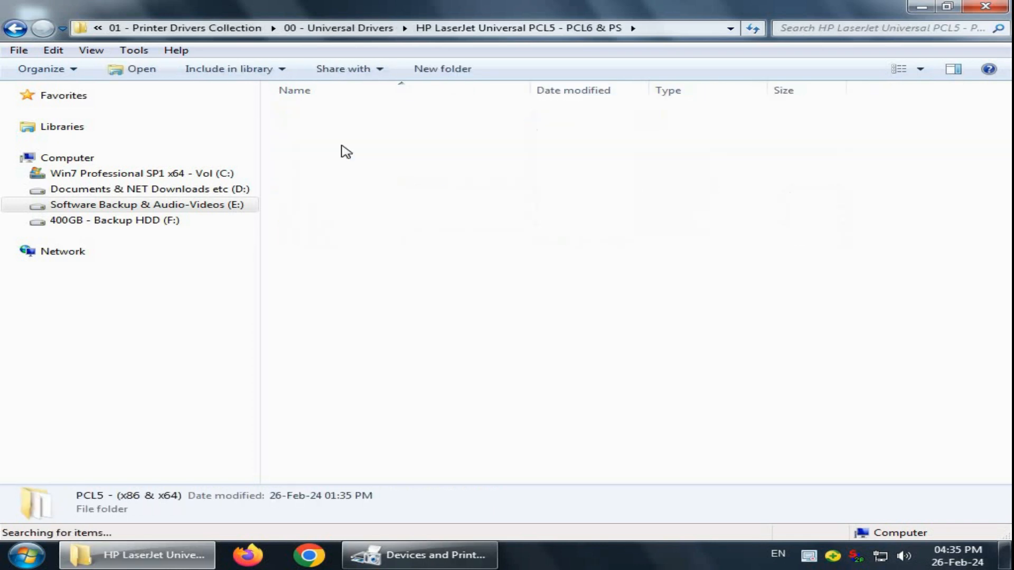
drag(527, 93, 627, 92)
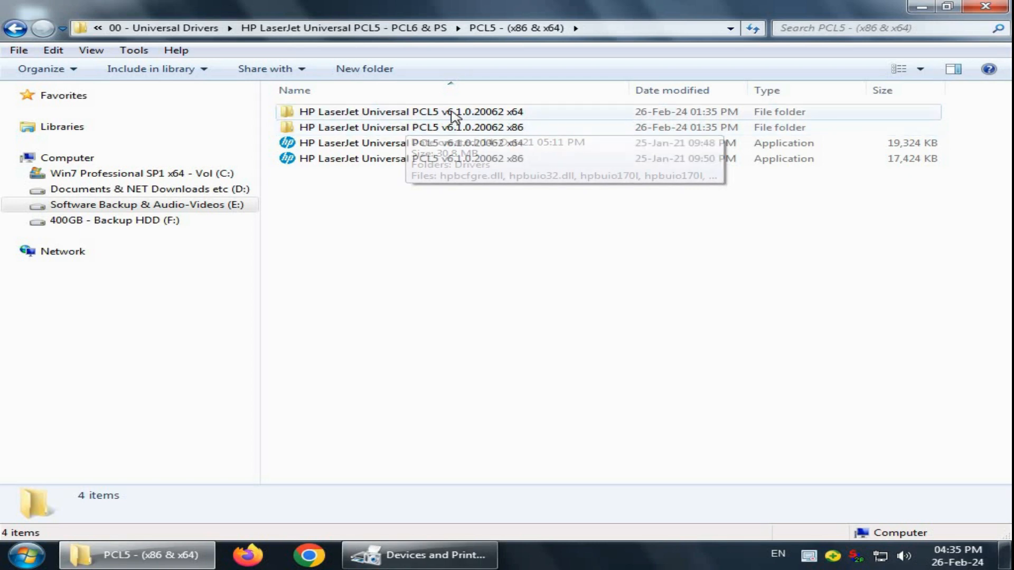
double_click(452, 112)
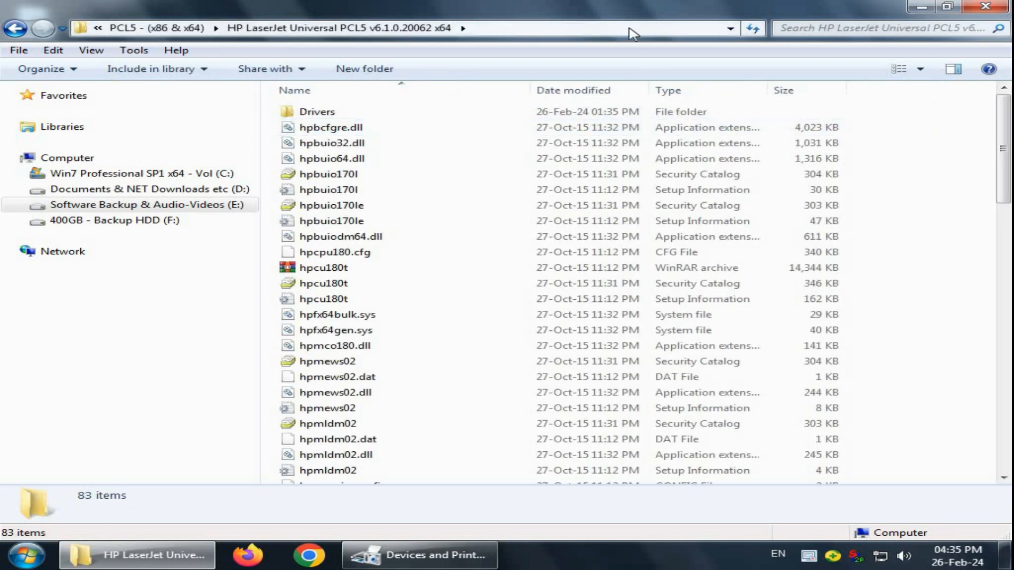
click(456, 28)
right_click(458, 29)
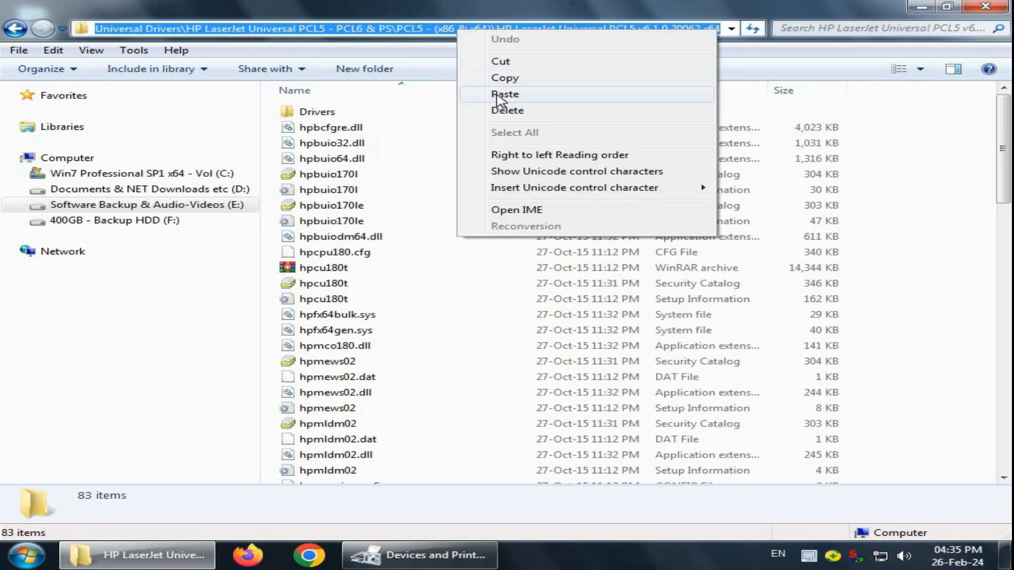
click(506, 78)
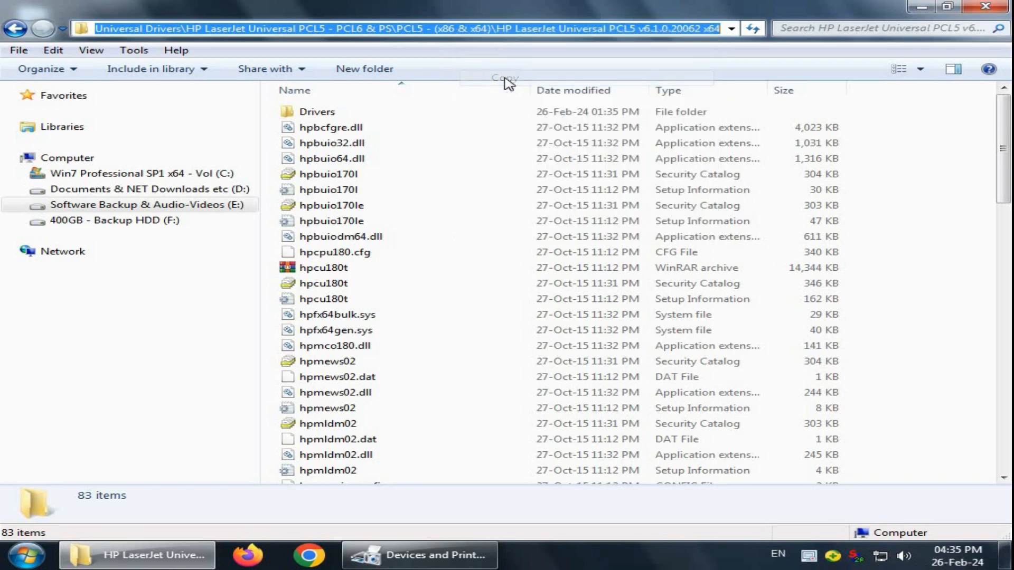
click(919, 7)
- Start adding a local printer in Devices and Printers on the existing port DOT4_001 (HP LaserJet 1300 Printer)
click(80, 254)
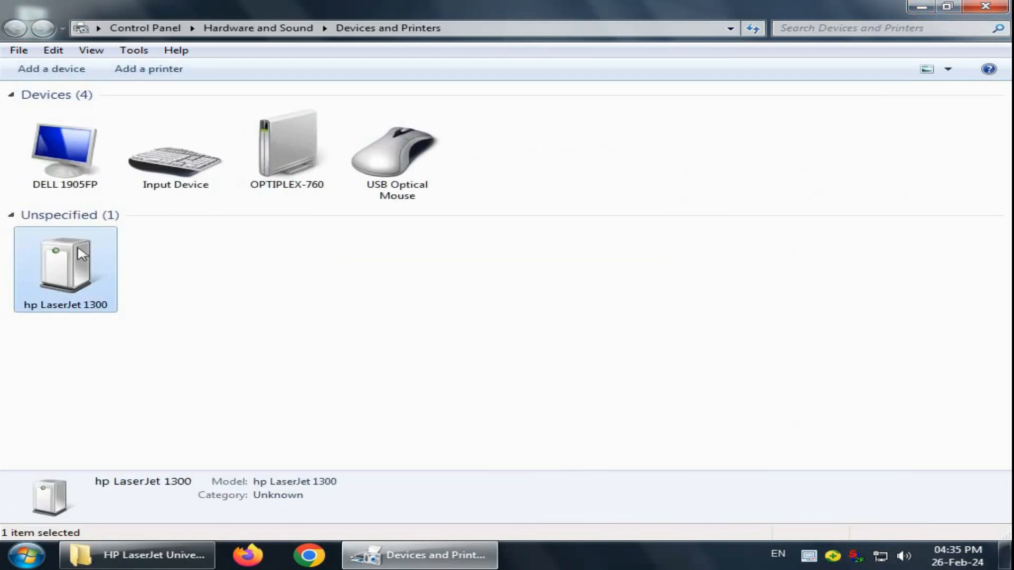
click(142, 66)
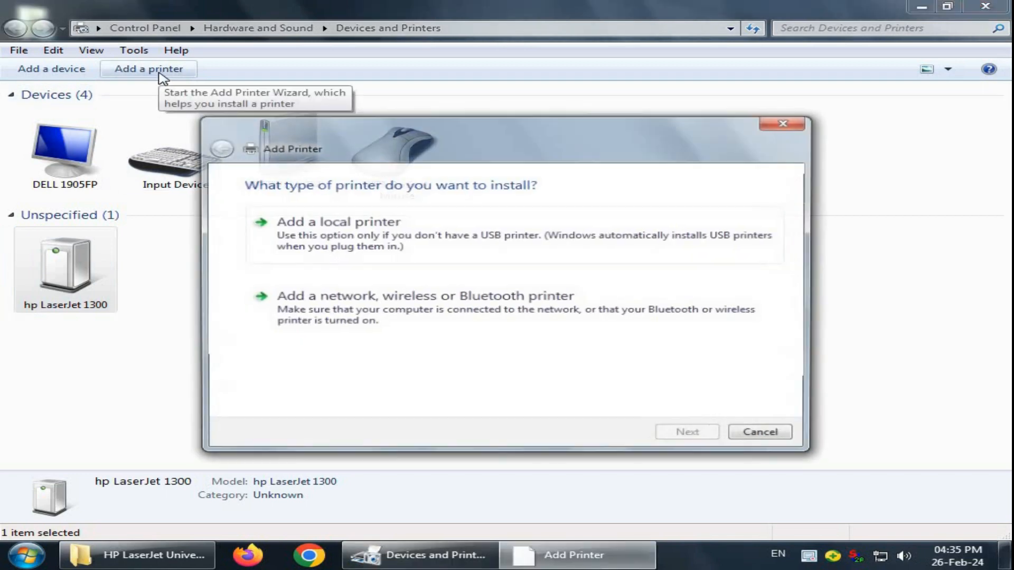
click(319, 236)
click(449, 244)
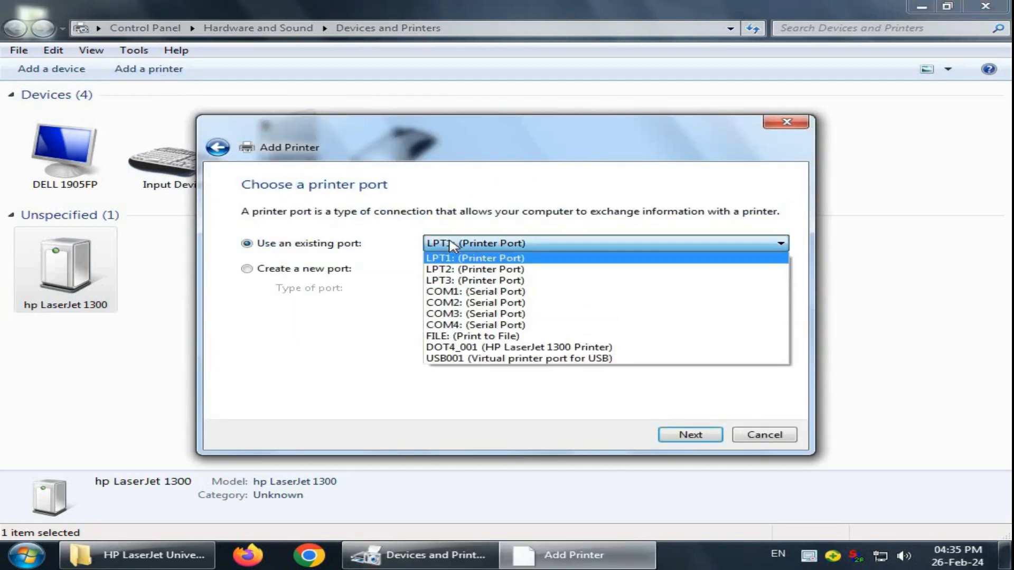
click(623, 347)
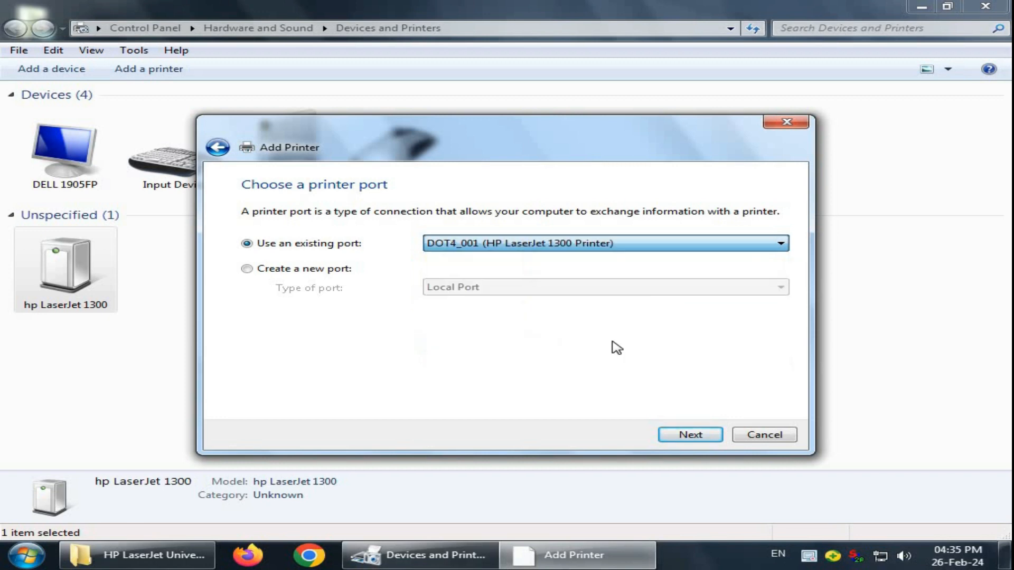
click(686, 435)
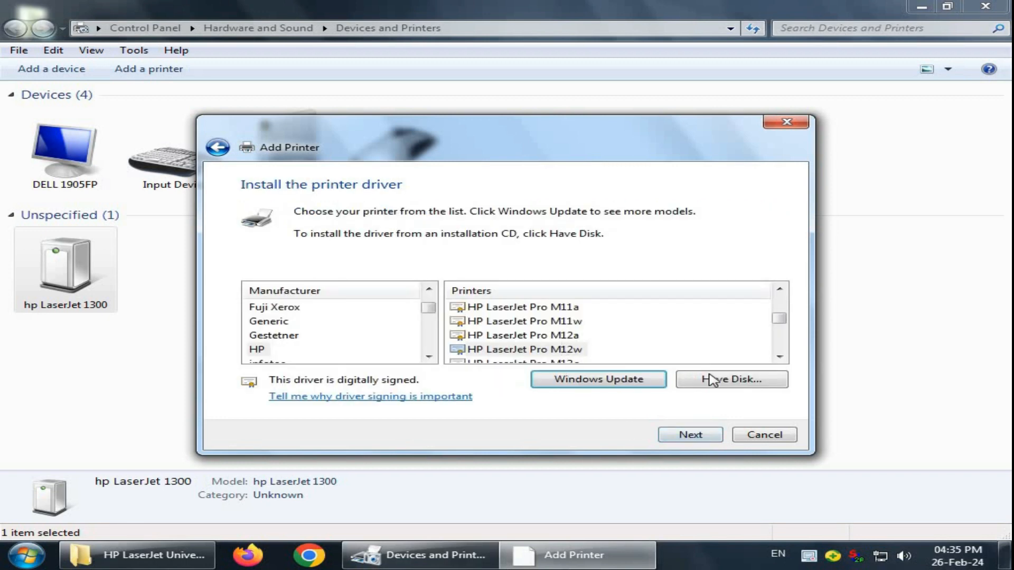
- Load the driver from disk using the copied path of the HP LaserJet Universal PCL5 v6.1.0.20062 x64 folder
click(712, 379)
right_click(476, 354)
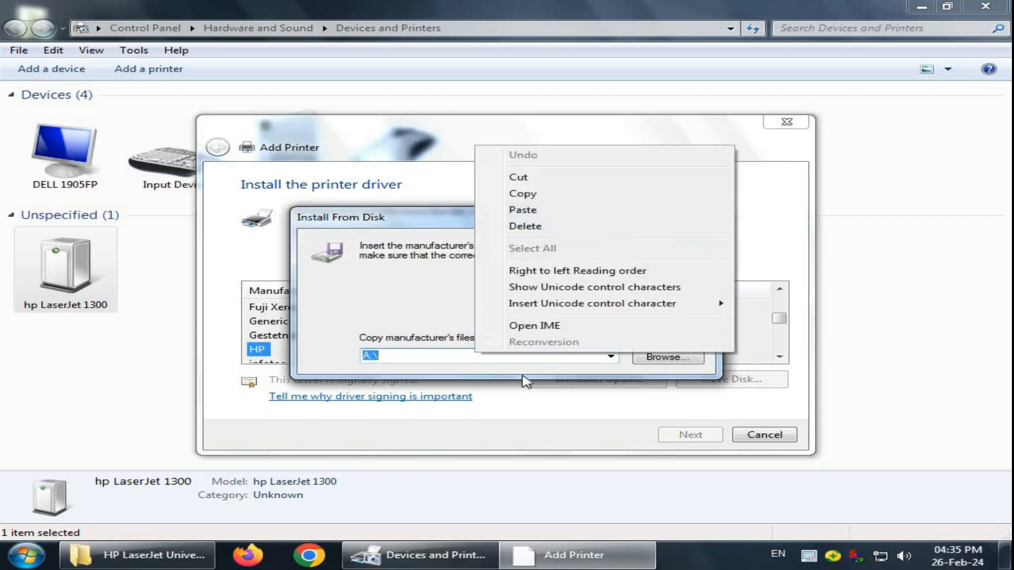
click(542, 210)
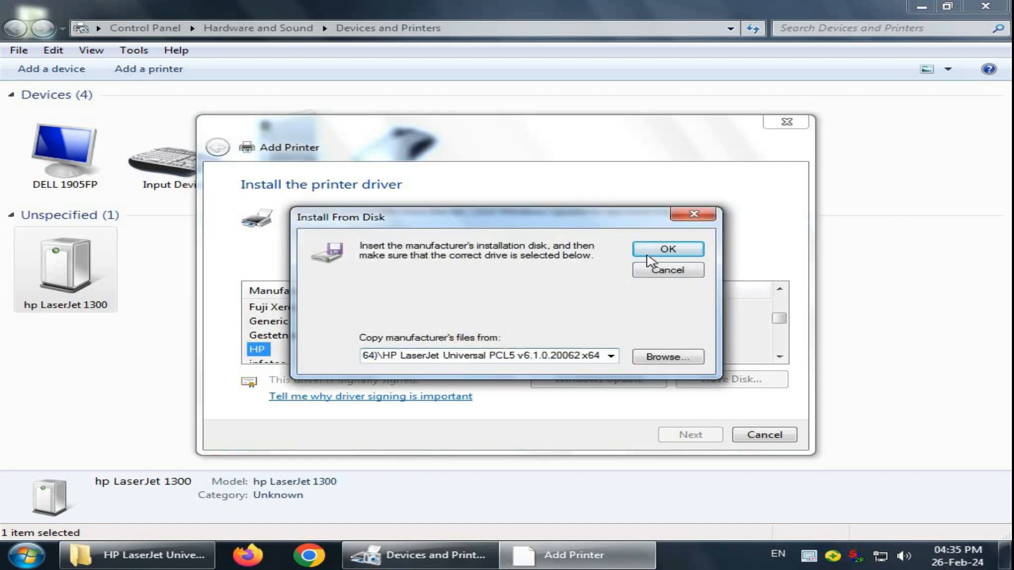
click(655, 251)
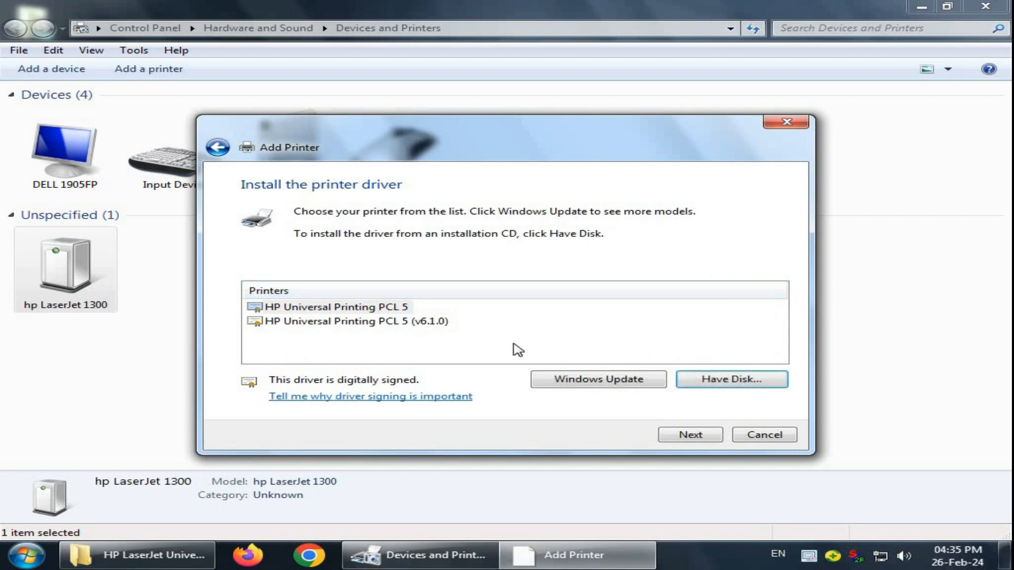
- Install the HP Universal Printing PCL 5 (v6.1.0) driver with the suggested printer name and finish the wizard
click(407, 324)
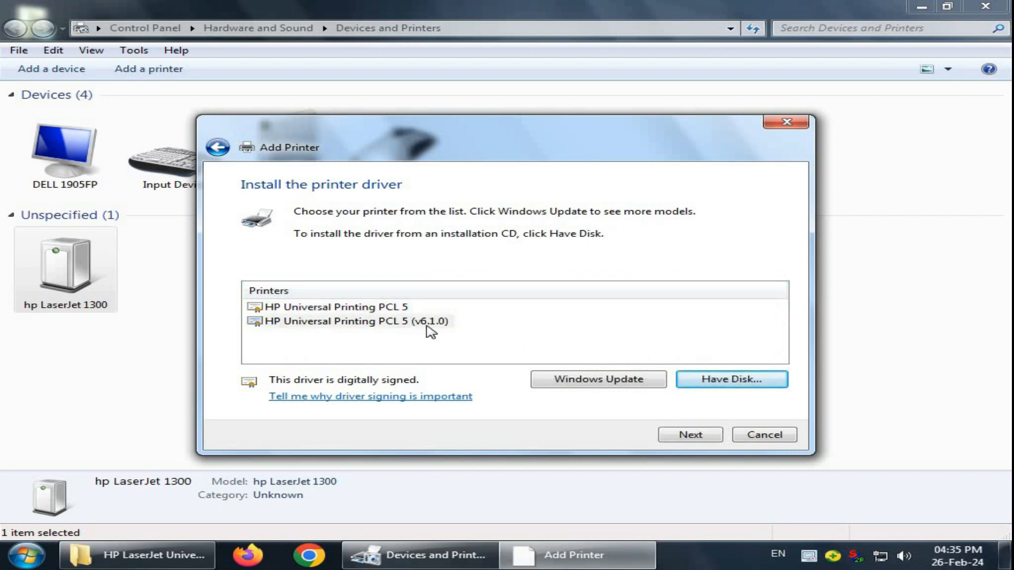
click(399, 309)
click(401, 323)
click(690, 435)
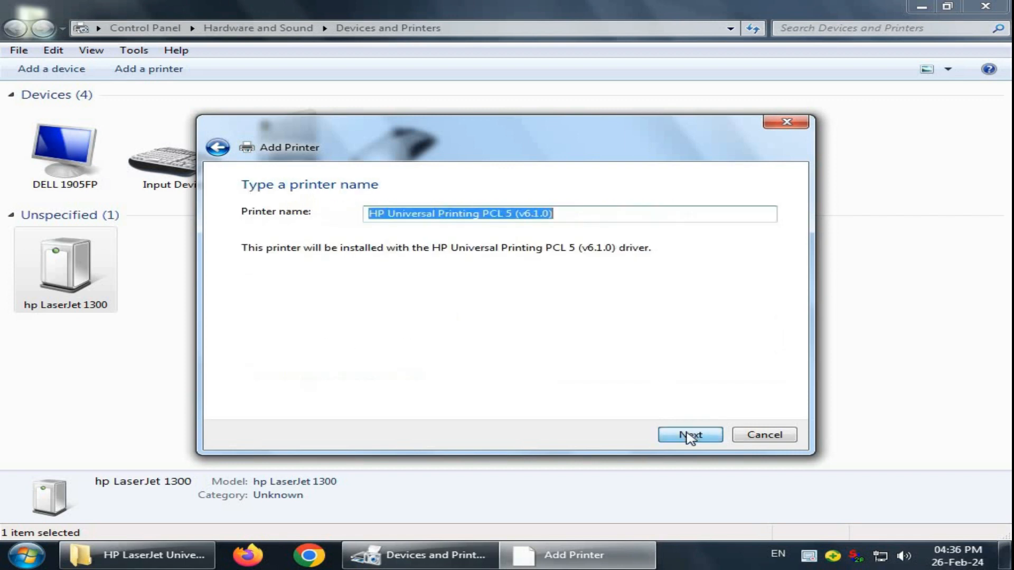
click(695, 436)
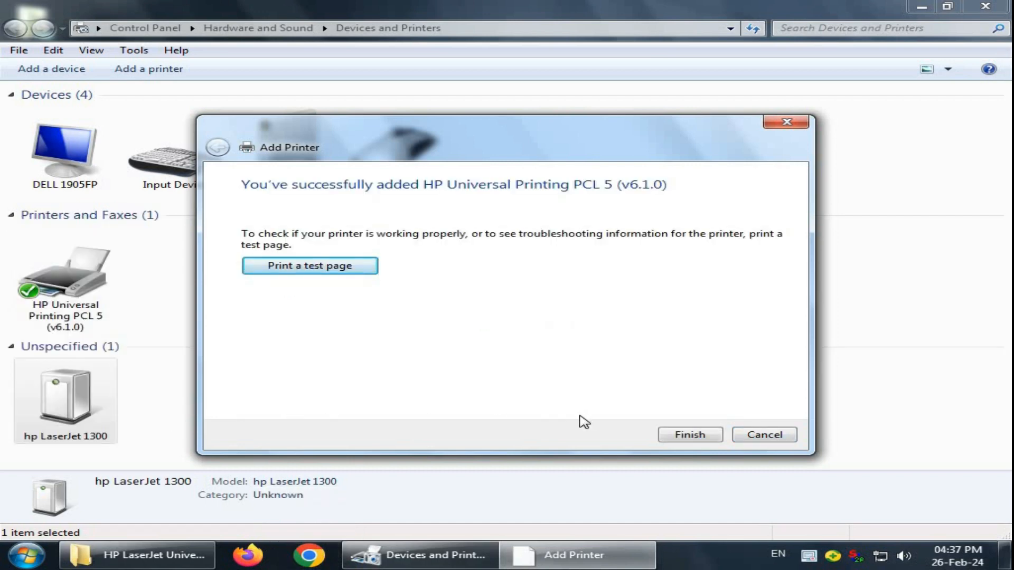
click(681, 436)
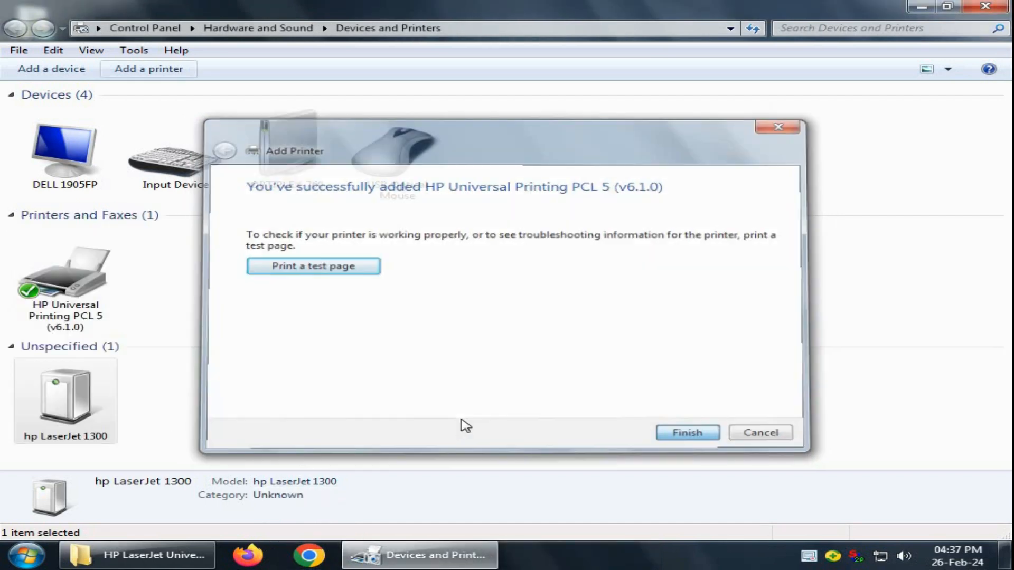
- Open the print queue of the HP Universal Printing PCL 5 (v6.1.0) printer and move its window clear of the device icons
click(74, 290)
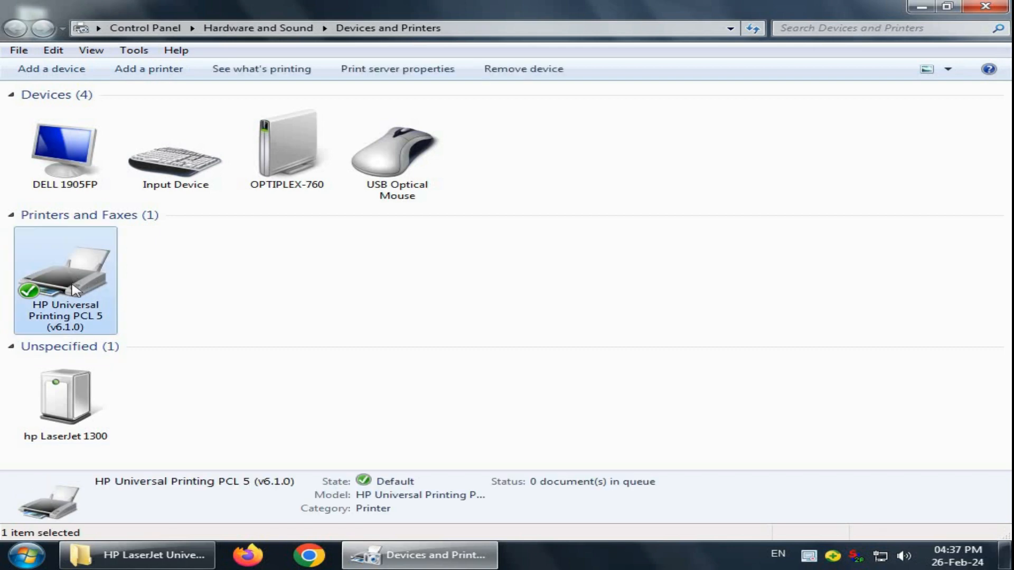
right_click(73, 289)
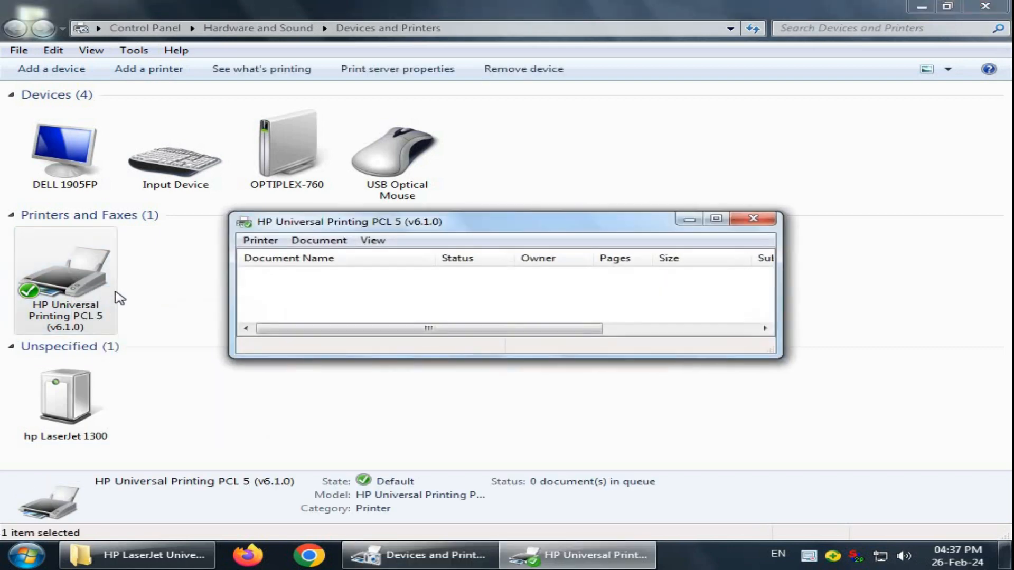
drag(434, 222, 664, 404)
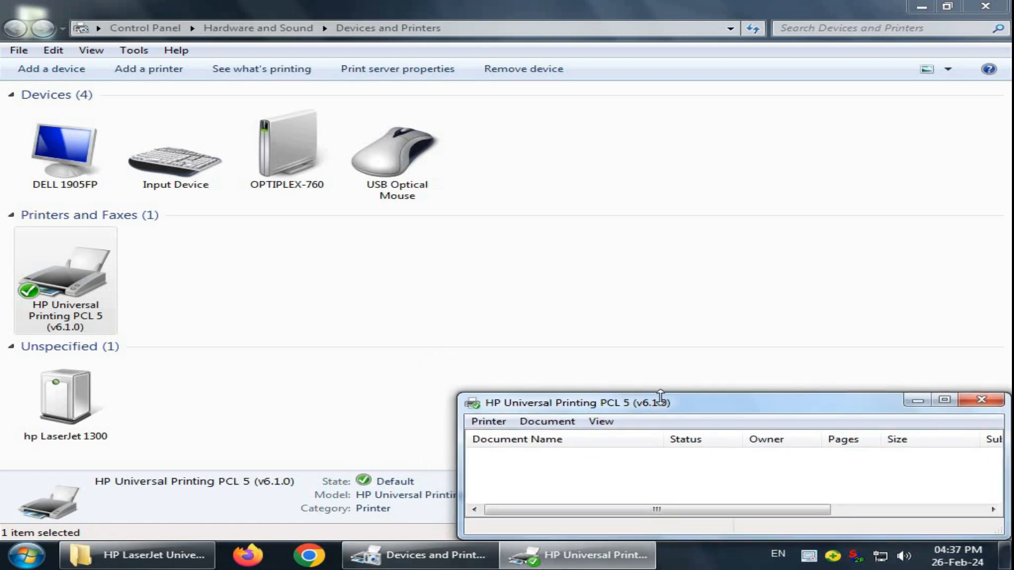
- Open the printing preferences of the HP Universal Printing PCL 5 (v6.1.0) printer and set paper size A4 and paper type Plain
right_click(65, 308)
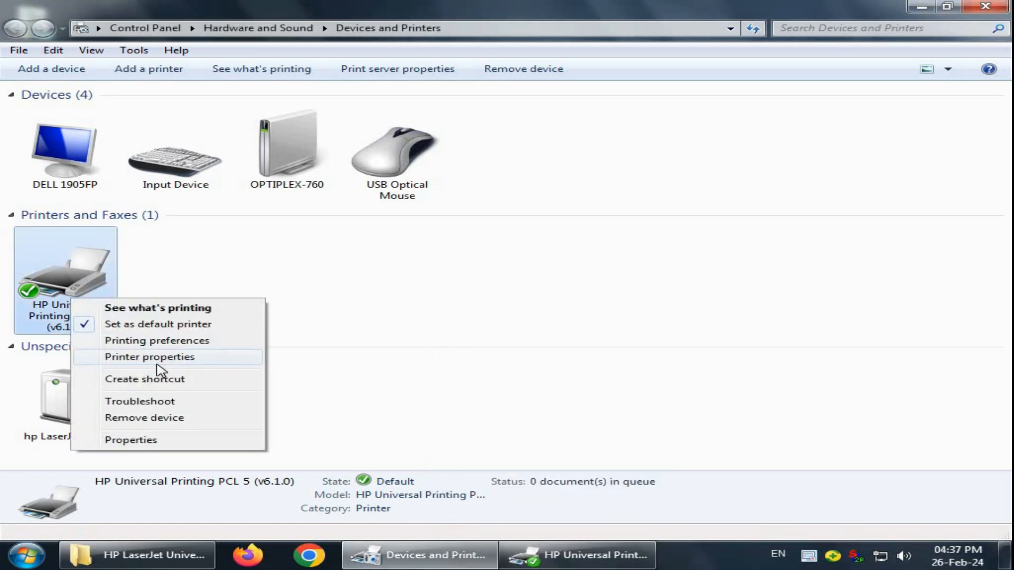
click(159, 341)
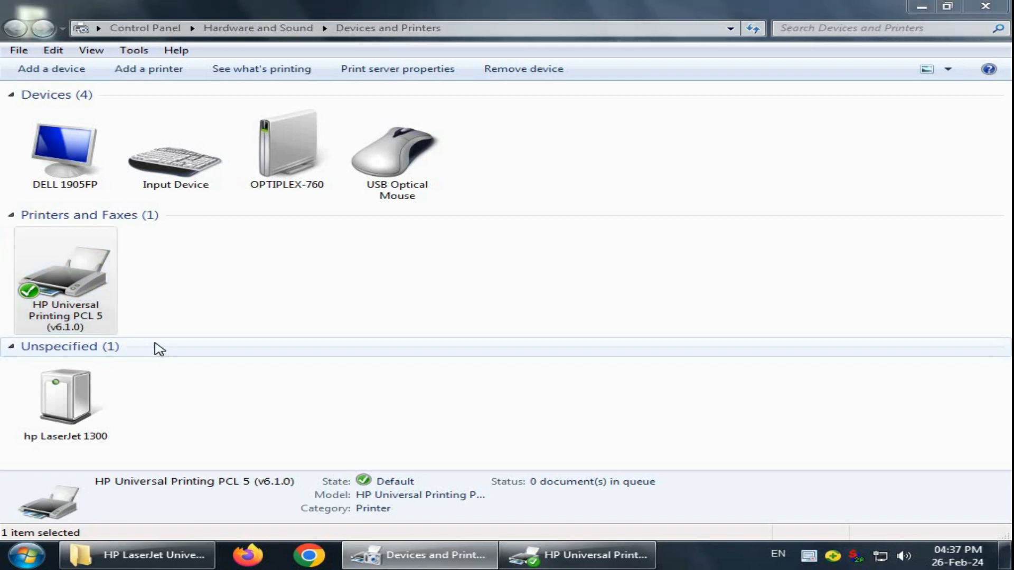
click(625, 235)
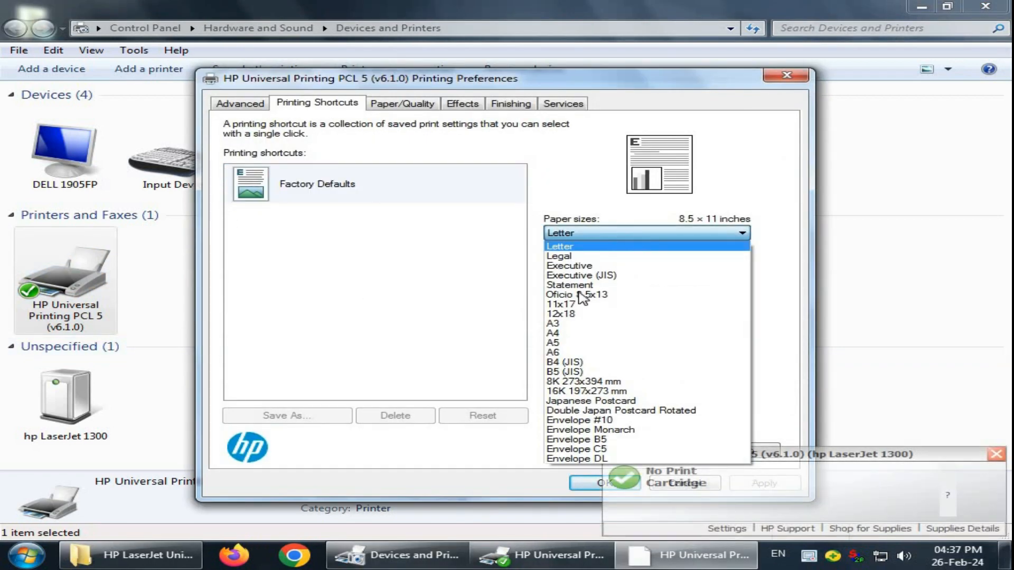
click(586, 333)
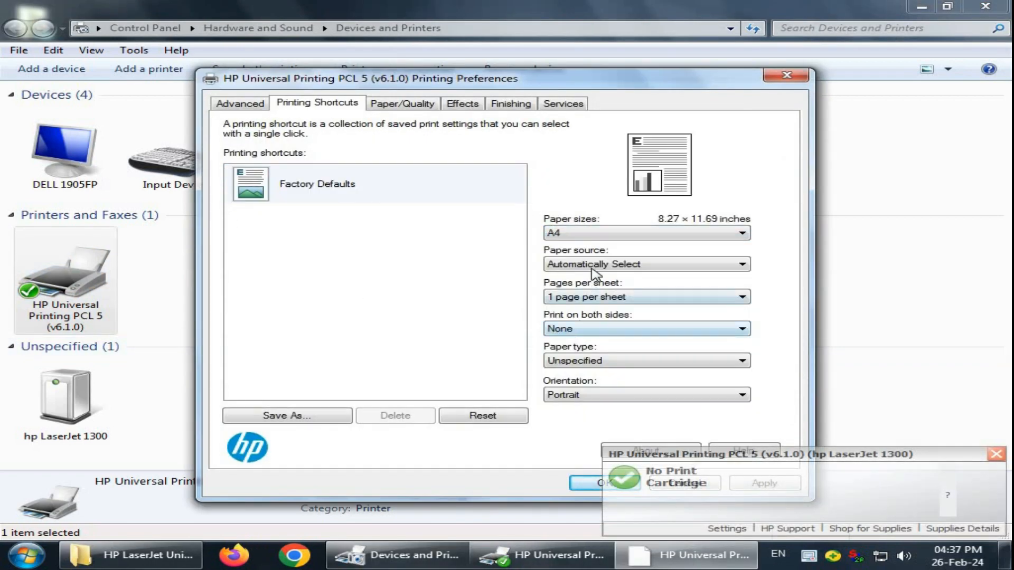
click(583, 364)
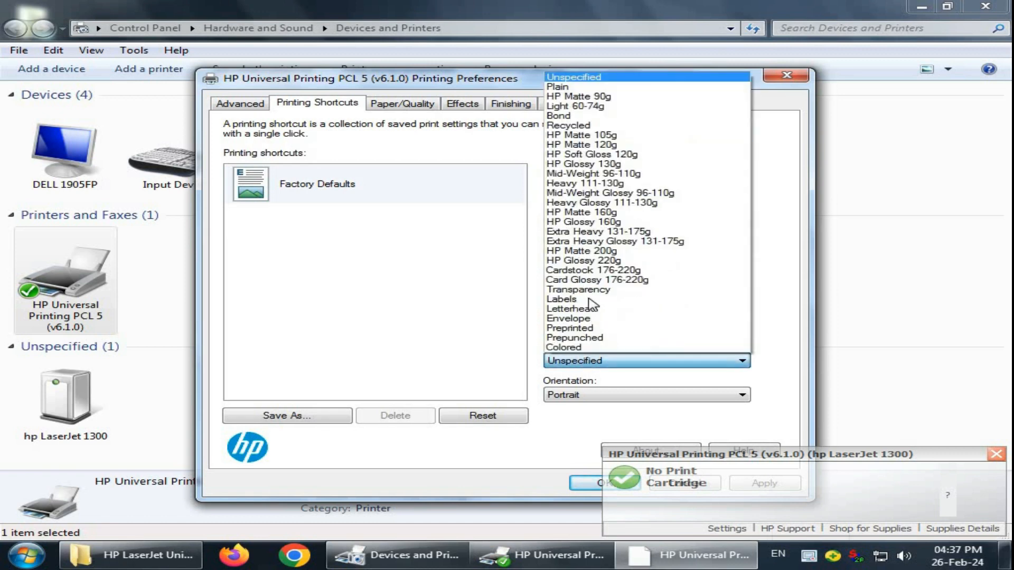
click(604, 85)
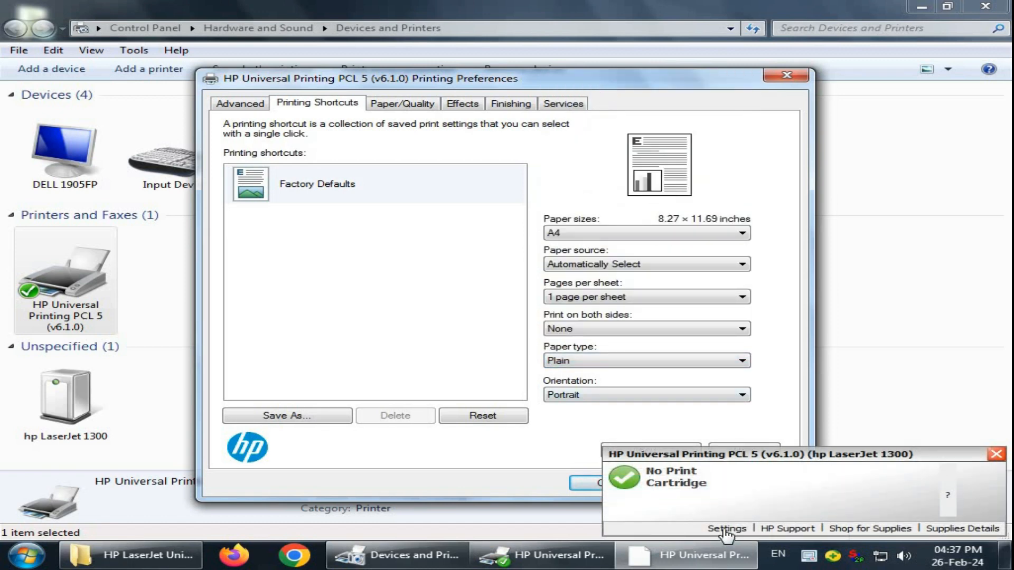
- In the status pop-up's notification settings, choose the small notification window and the printer-stopped error option, disable notifications for this printer, and save
click(726, 528)
click(565, 345)
click(527, 283)
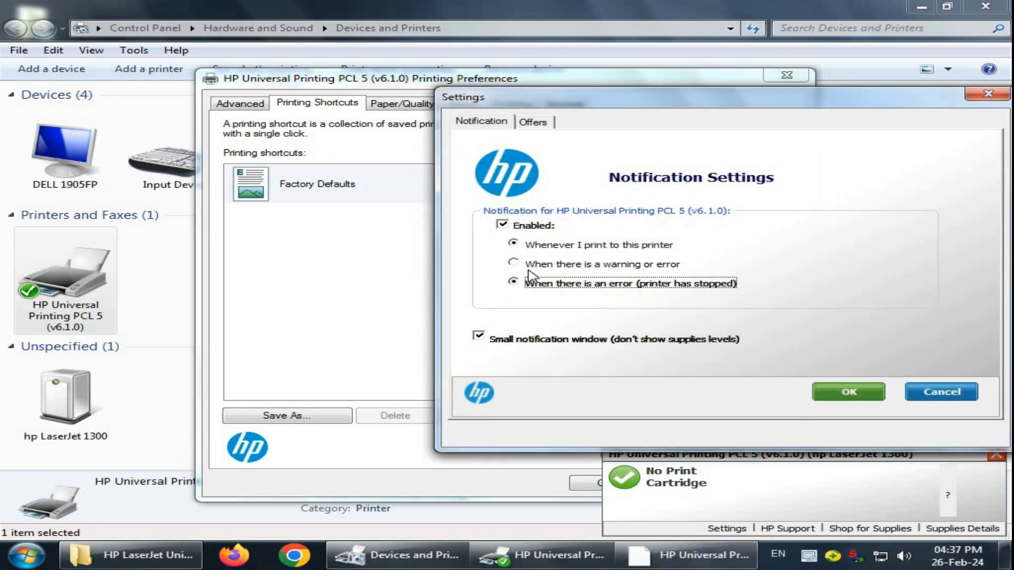
click(521, 228)
click(818, 392)
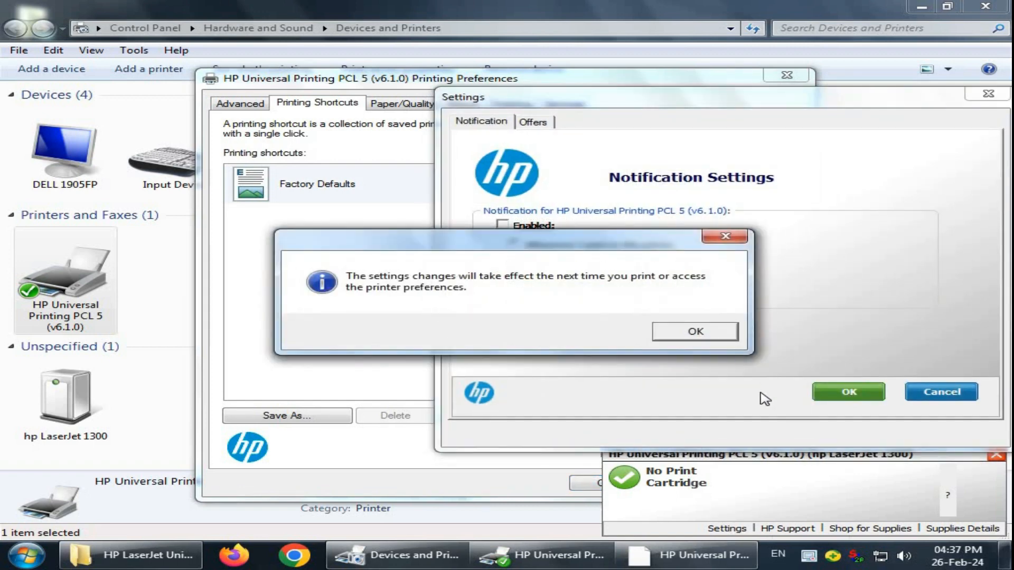
click(704, 332)
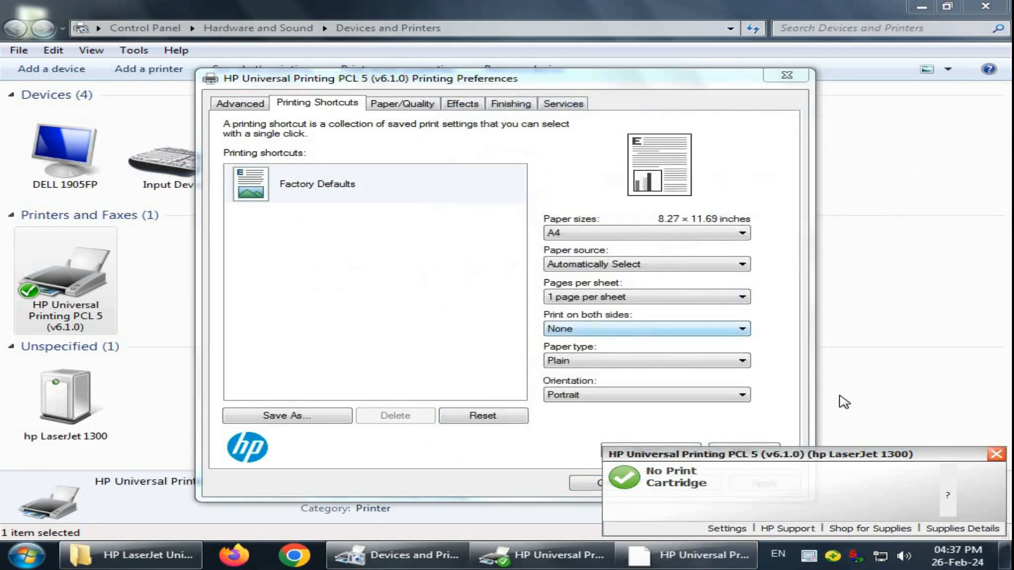
- Dismiss the printer status pop-up, then apply the printing preferences and close them
click(996, 455)
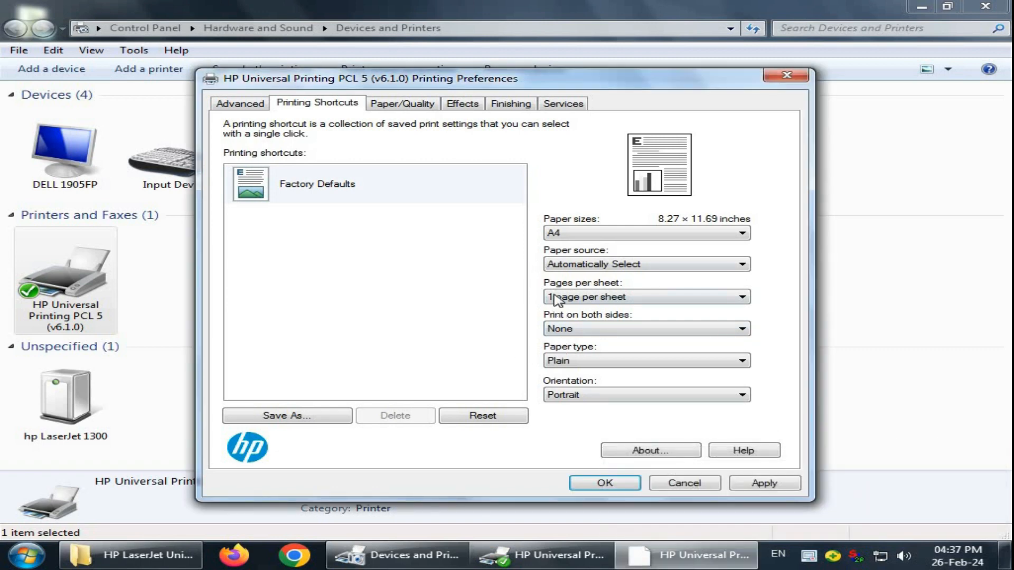
click(763, 485)
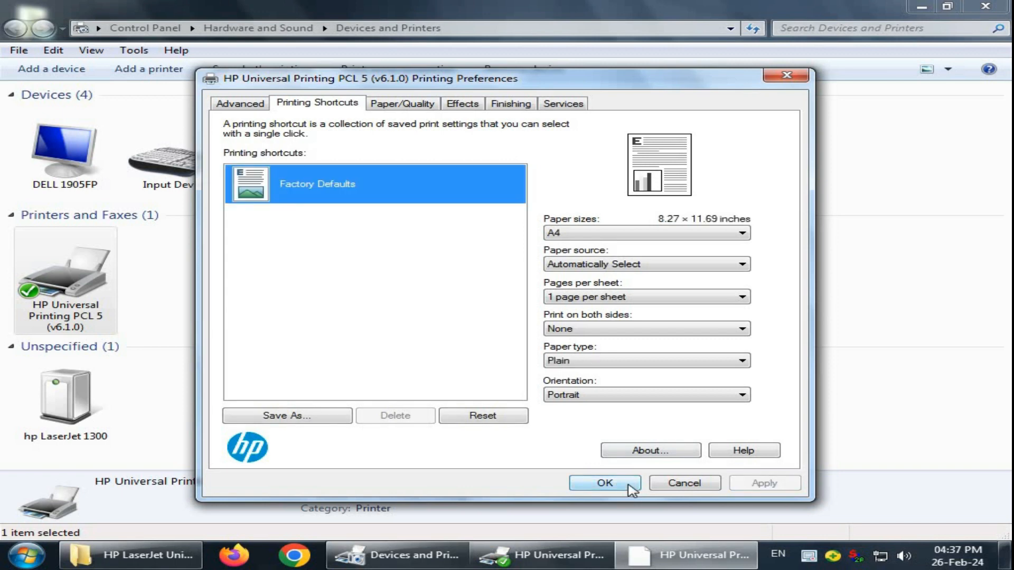
click(628, 484)
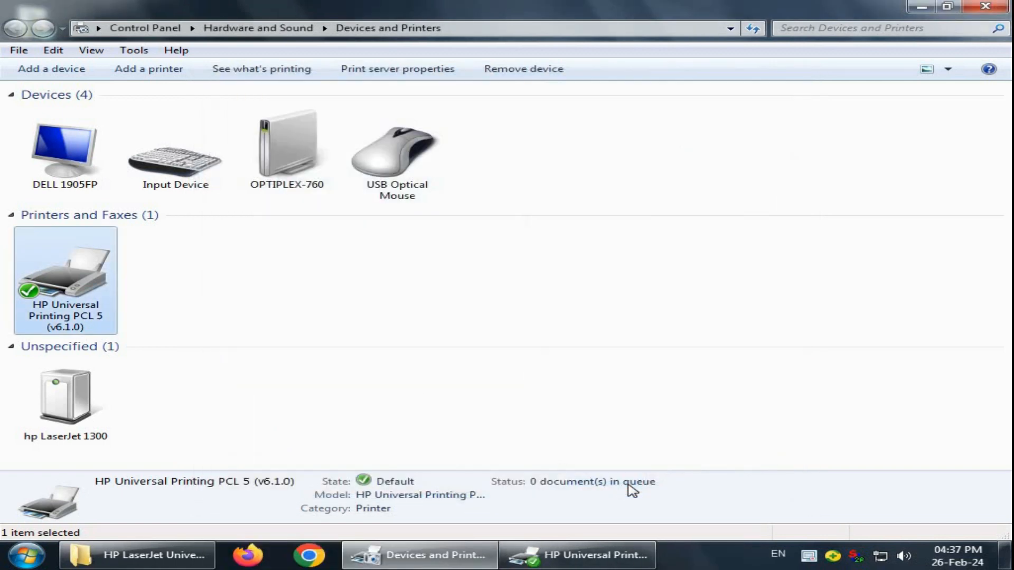
- Print a test page from the printer properties of the HP Universal Printing PCL 5 (v6.1.0) and dismiss the confirmation
right_click(98, 307)
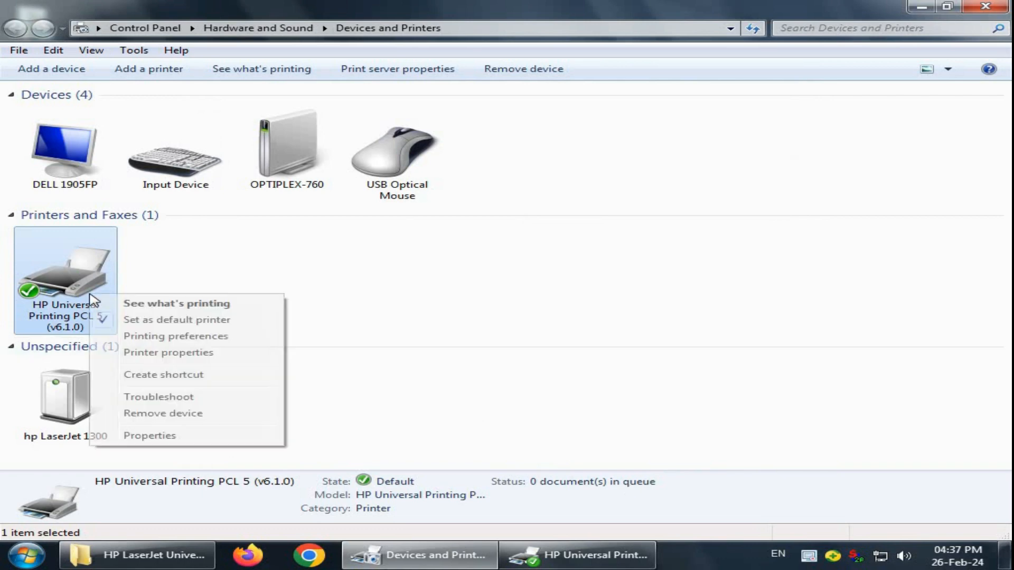
click(201, 353)
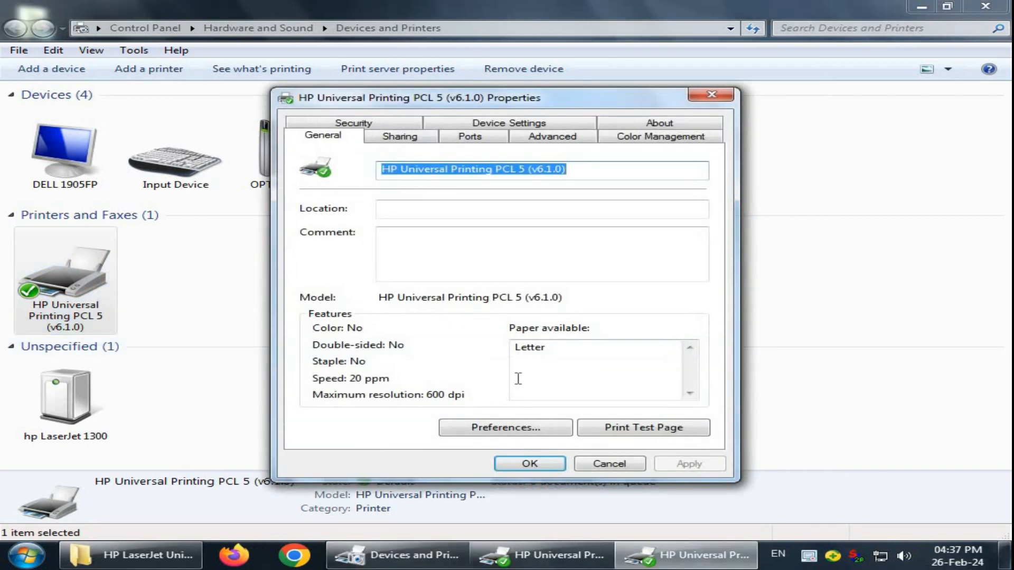
click(610, 430)
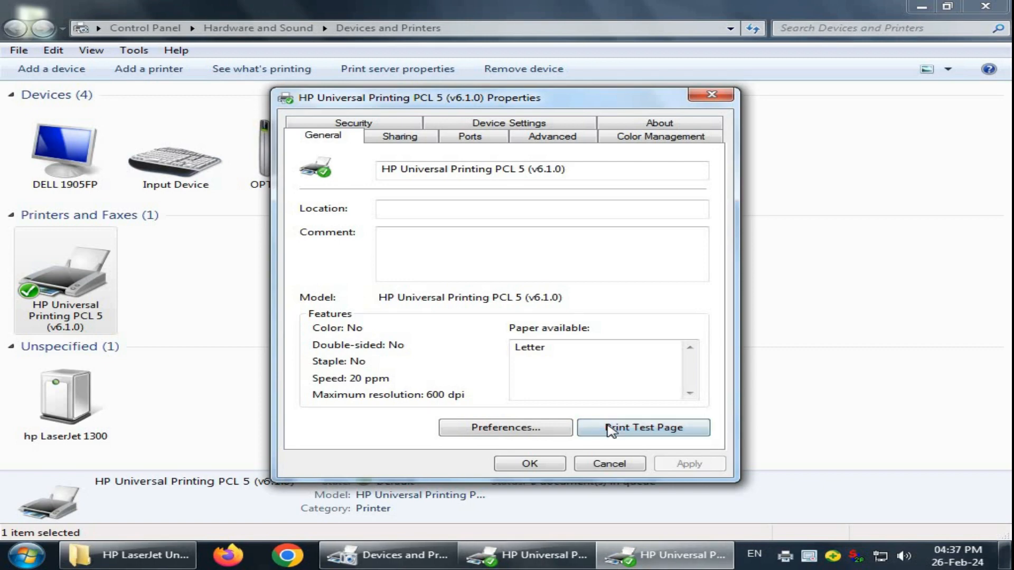
click(627, 313)
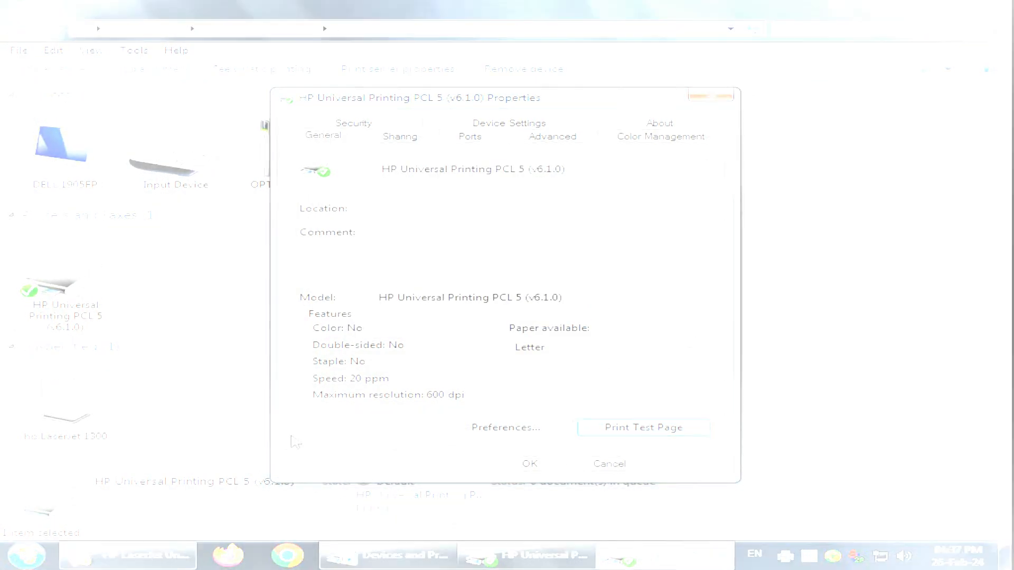
- Bring up the printer's print queue and arrange it beside the printer properties window so both can be seen
mouse_move(680, 554)
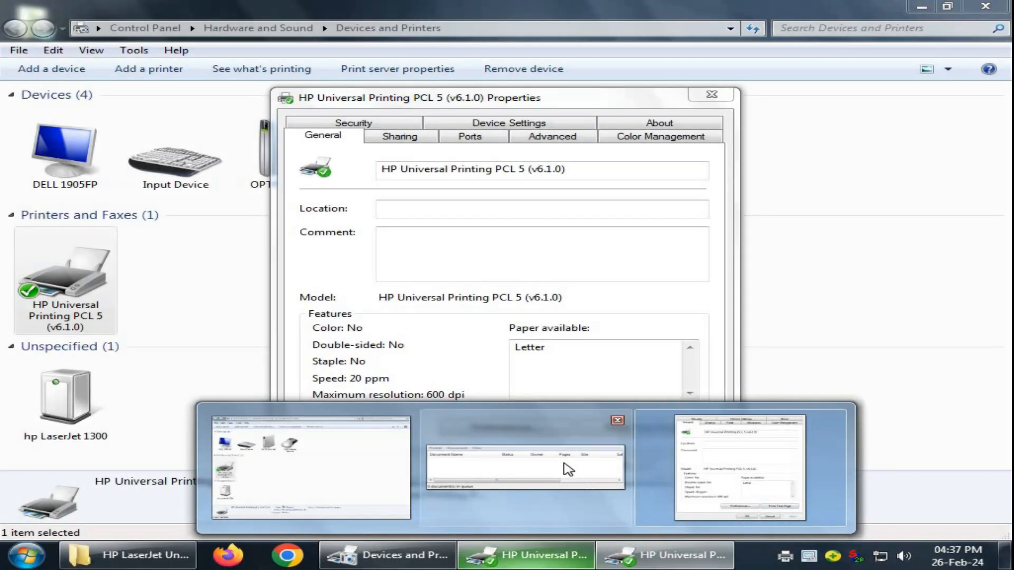
click(603, 451)
mouse_move(689, 403)
mouse_down()
mouse_move(689, 380)
mouse_move(691, 392)
mouse_up()
drag(526, 108, 288, 104)
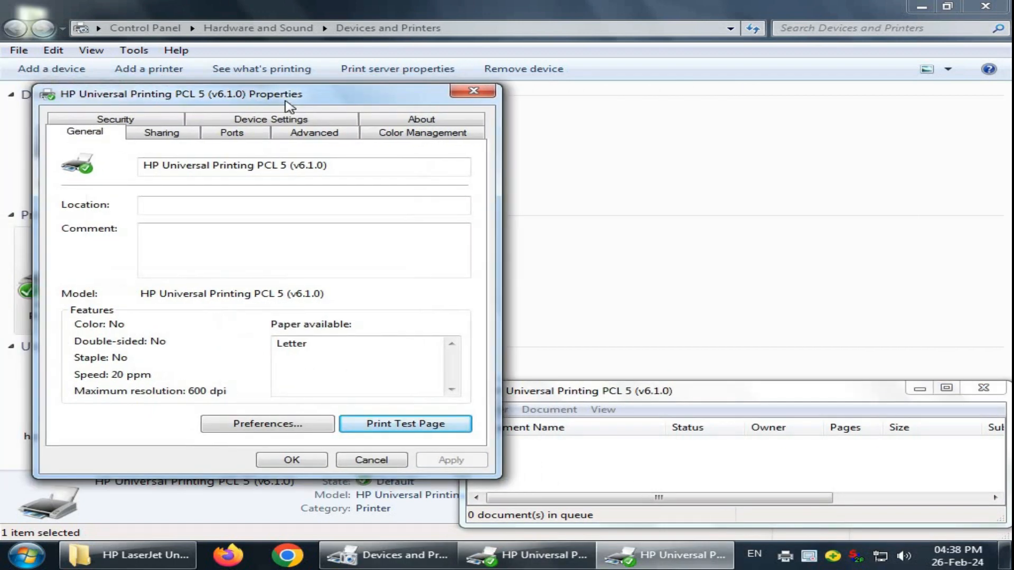
click(750, 389)
drag(749, 389, 754, 383)
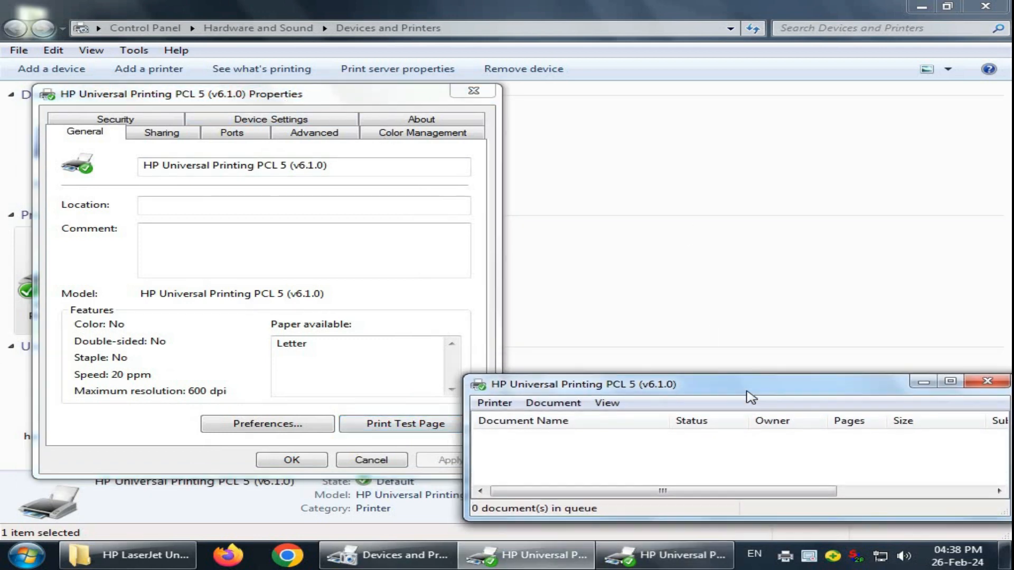
- Print another test page, dismiss its confirmation and bring the print queue to the front to check the job
click(420, 428)
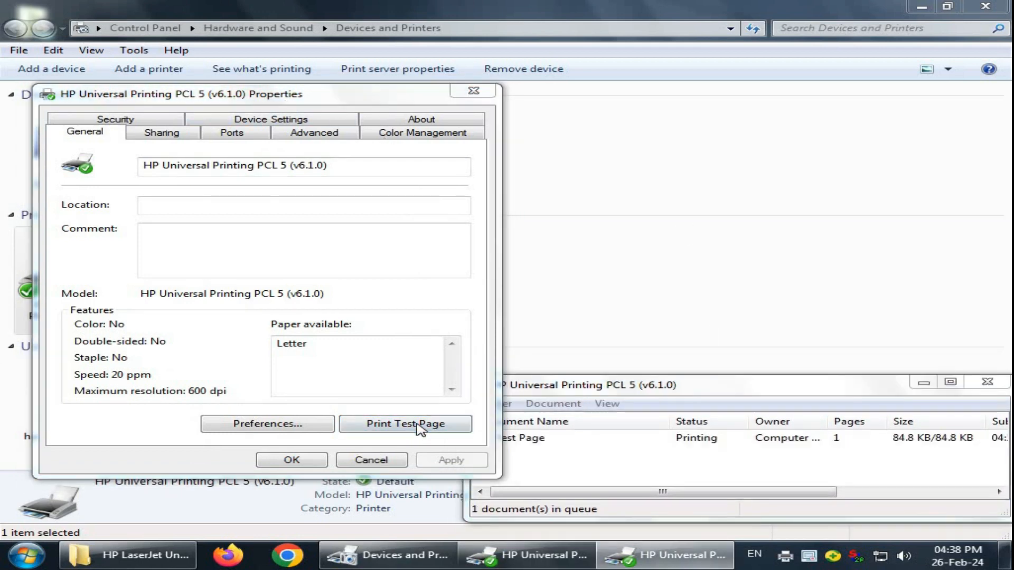
click(616, 315)
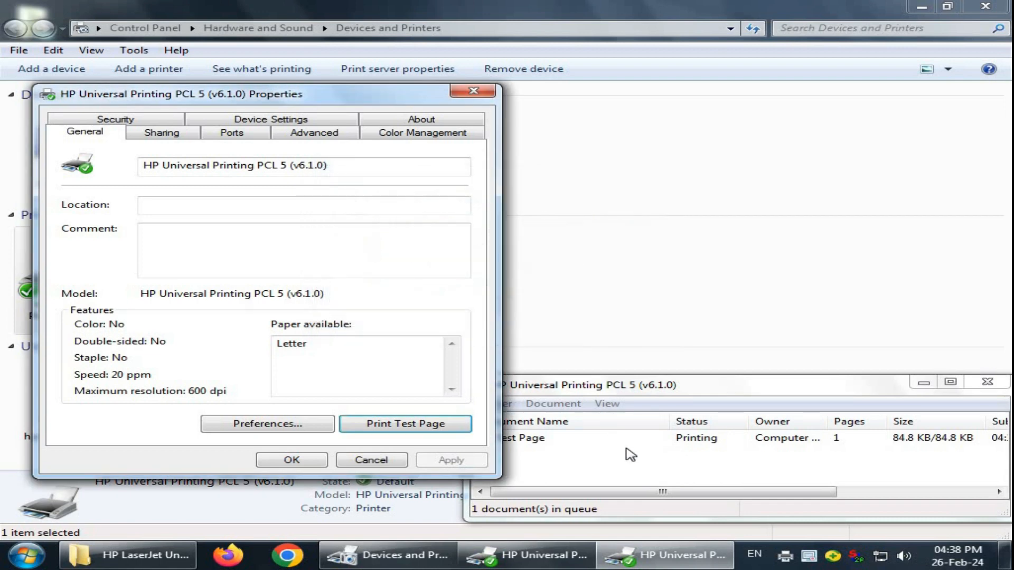
click(636, 468)
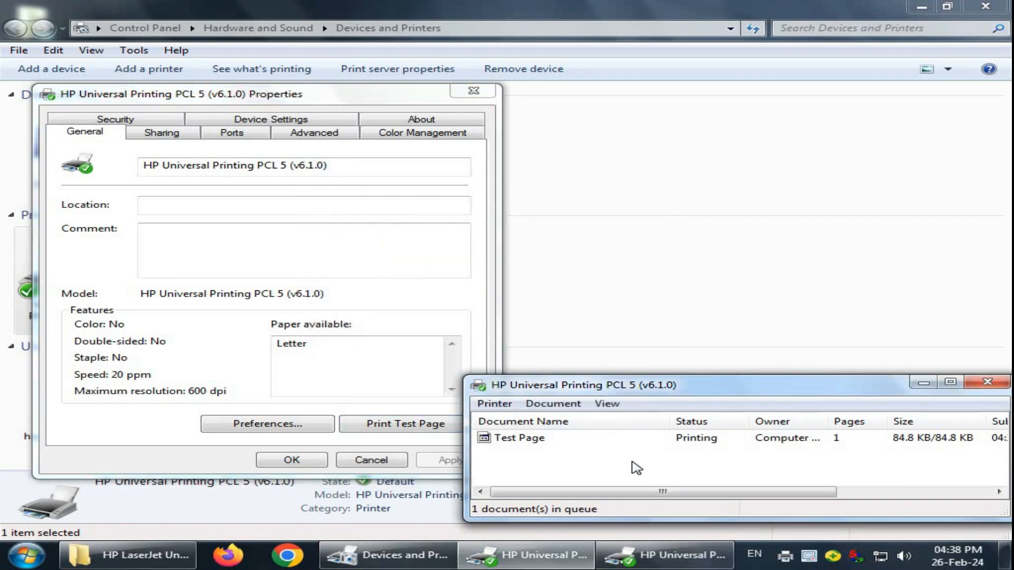